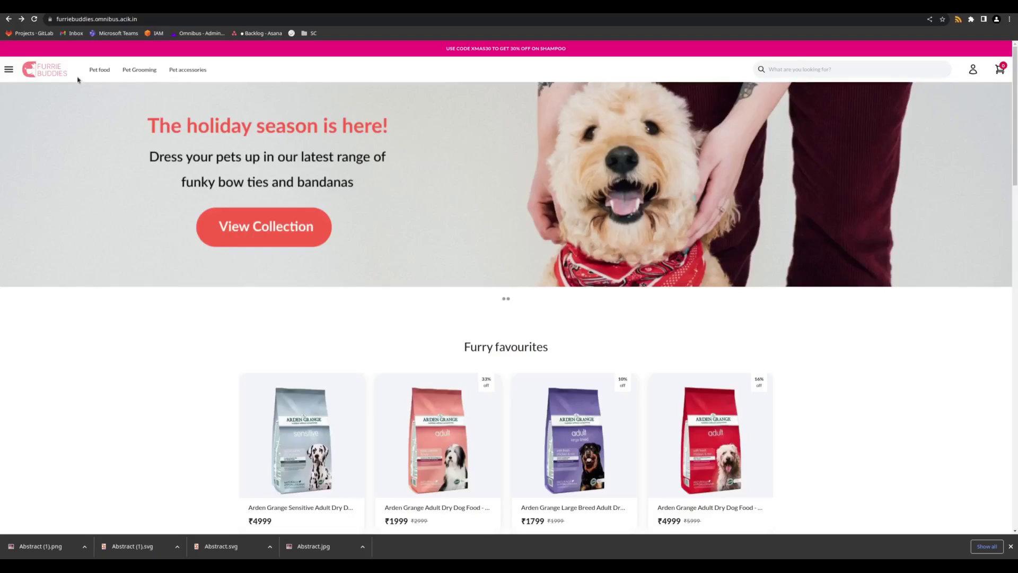
Step: View the storefront's category side menu and close it again
{"action": "left_click", "coordinate": [9, 71]}
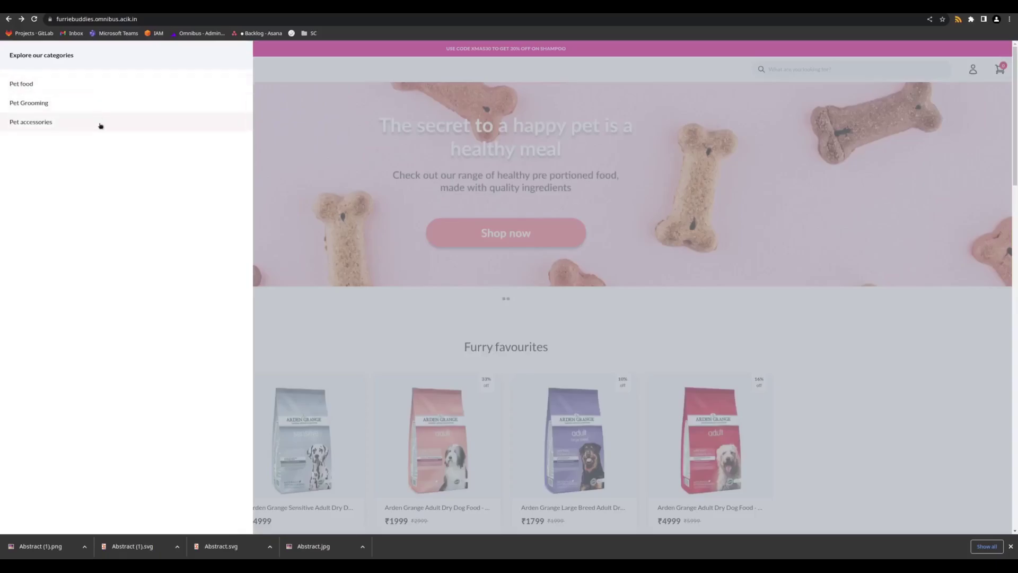
{"action": "left_click", "coordinate": [268, 183]}
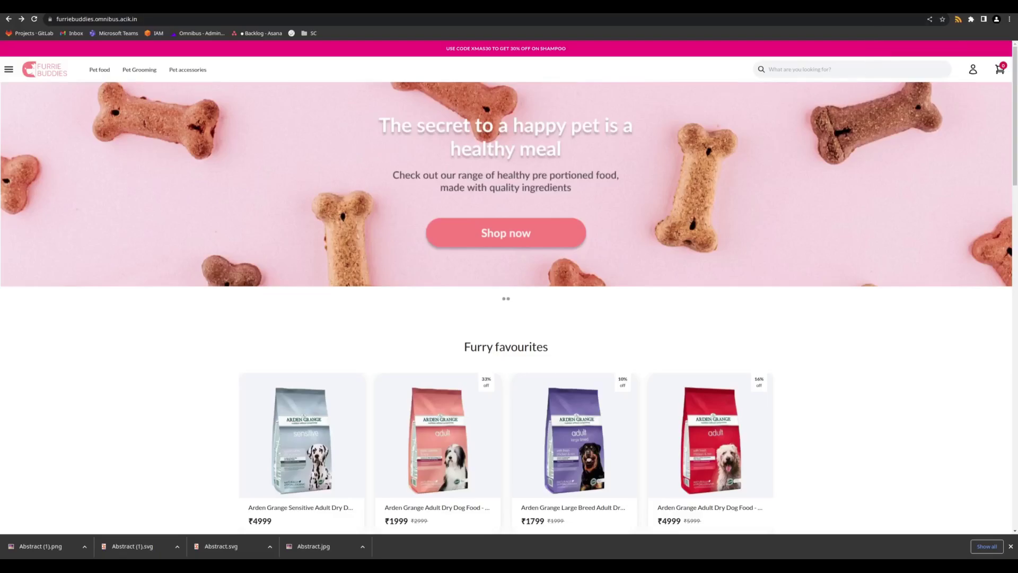
Step: Switch to the Omnibus admin site and open the Menu Editor for the store
{"action": "left_click", "coordinate": [896, 7]}
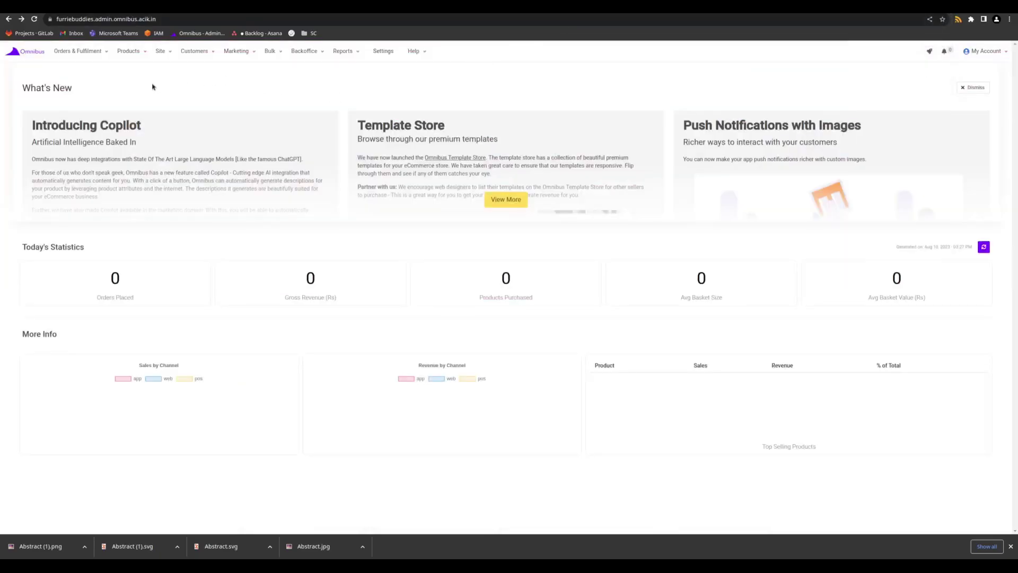
{"action": "left_click", "coordinate": [160, 52]}
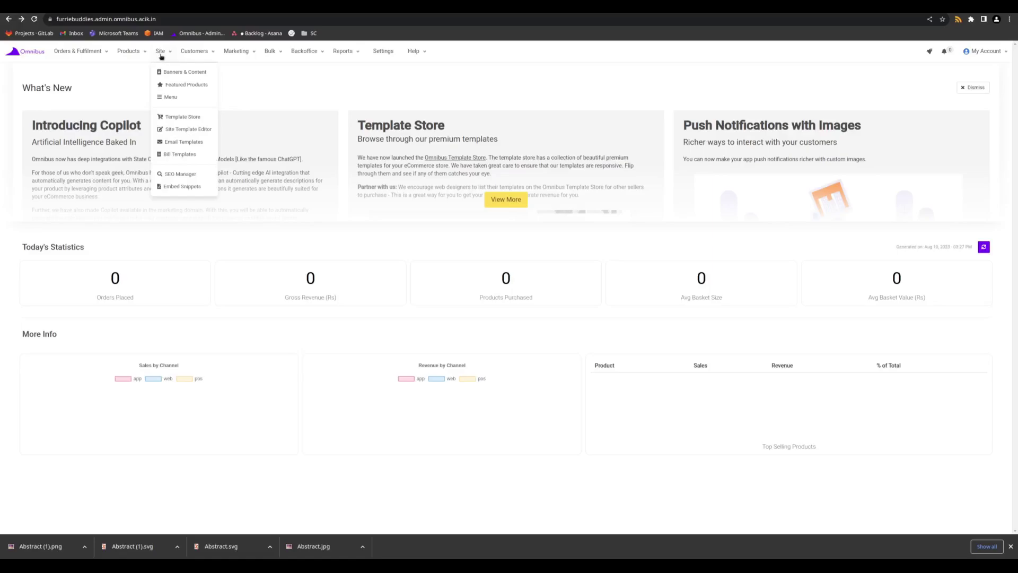
{"action": "left_click", "coordinate": [184, 100]}
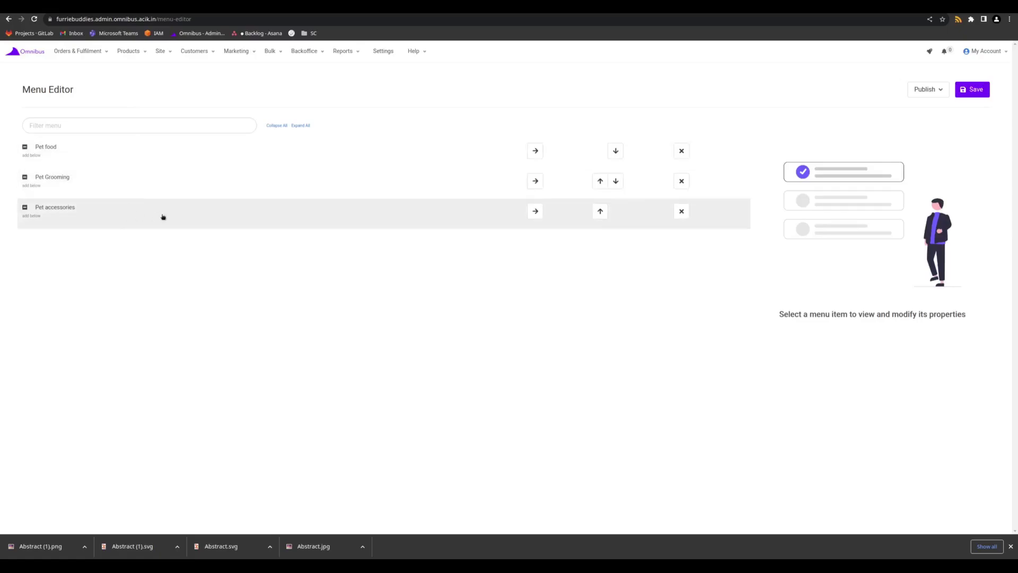
Step: Change the display text of the Pet food menu item to "Pet foods"
{"action": "left_click", "coordinate": [710, 161]}
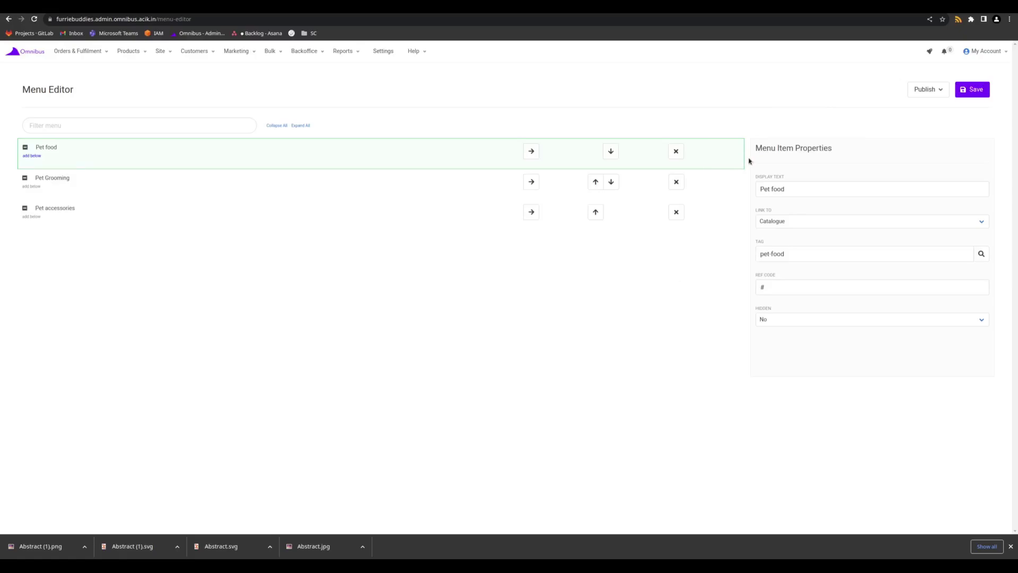
{"action": "left_click_drag", "start_coordinate": [802, 177], "coordinate": [754, 176]}
{"action": "left_click", "coordinate": [807, 189]}
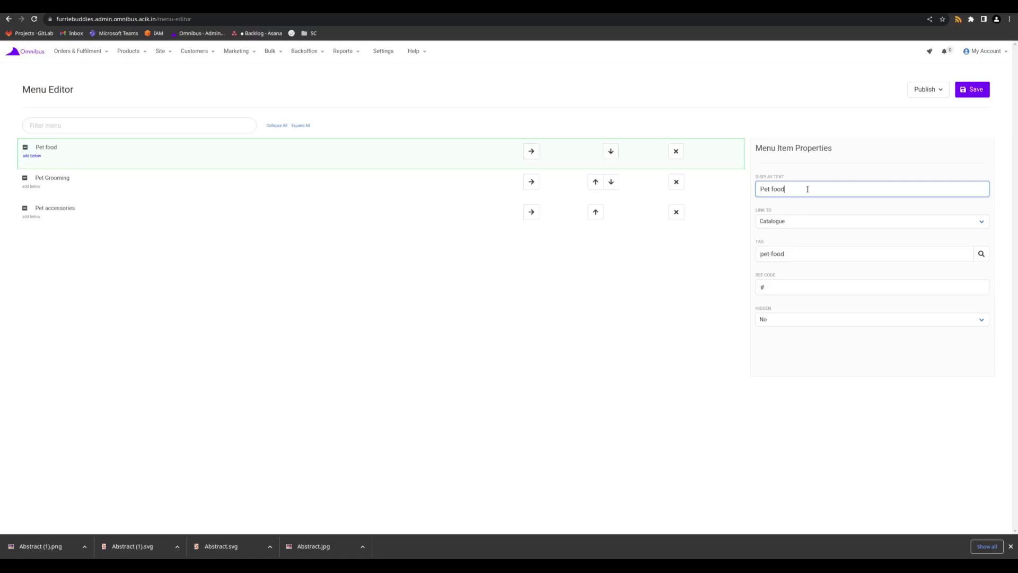
{"action": "type", "text": "s"}
Step: Save the menu, dismiss the notification and bring up the publishing options
{"action": "left_click", "coordinate": [961, 98]}
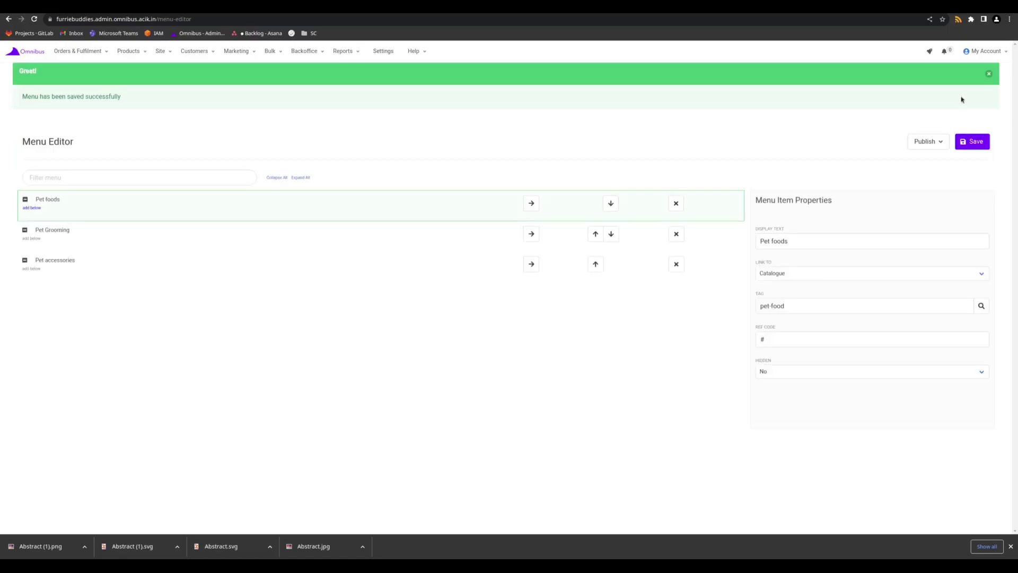
{"action": "left_click", "coordinate": [988, 74]}
{"action": "left_click", "coordinate": [929, 91]}
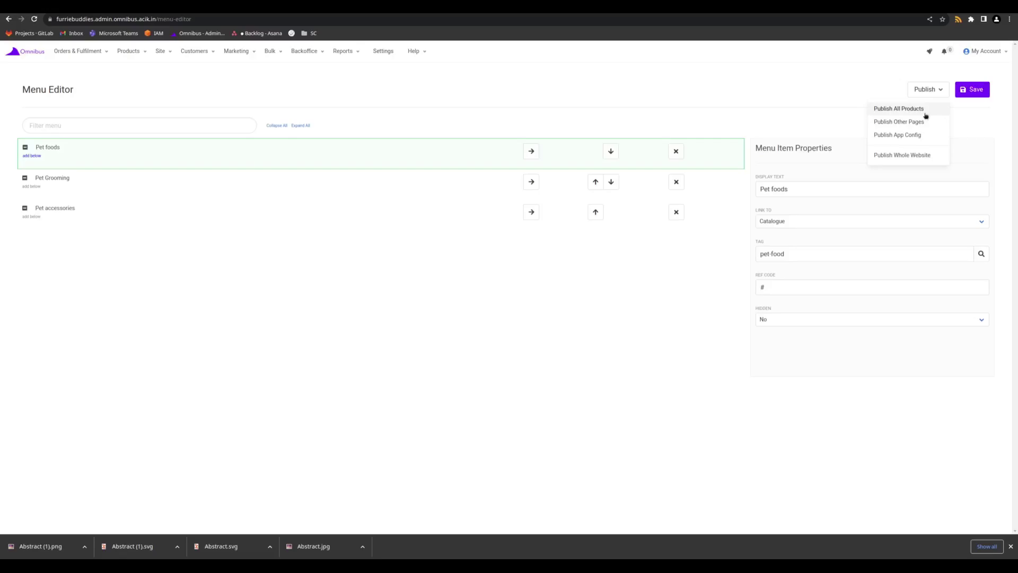
{"action": "left_click", "coordinate": [914, 140]}
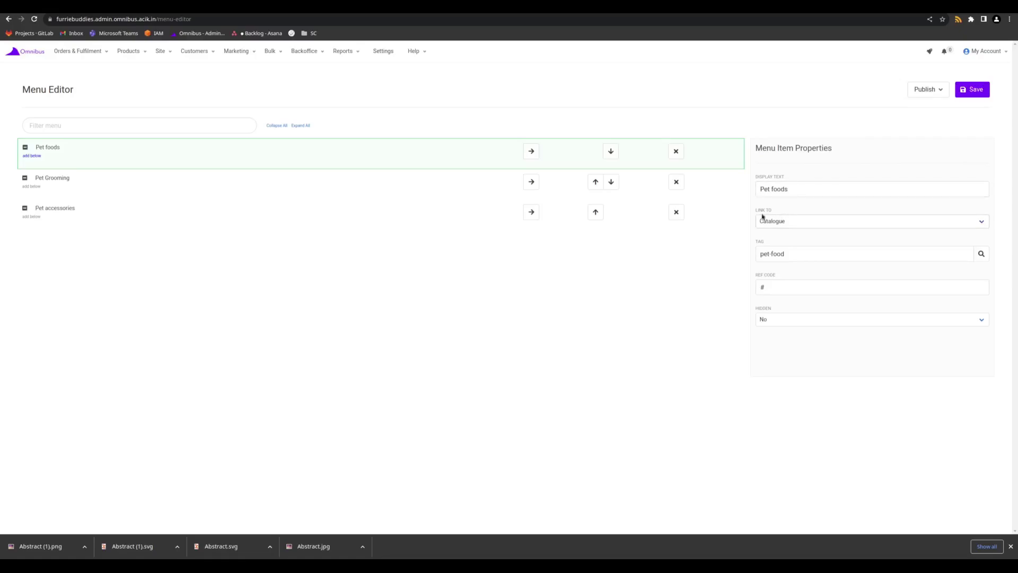
Step: Check where the Pet food menu entry leads on the storefront, and return to the Menu Editor
{"action": "left_click_drag", "start_coordinate": [772, 211], "coordinate": [756, 212]}
{"action": "left_click", "coordinate": [776, 213]}
{"action": "left_click", "coordinate": [896, 7]}
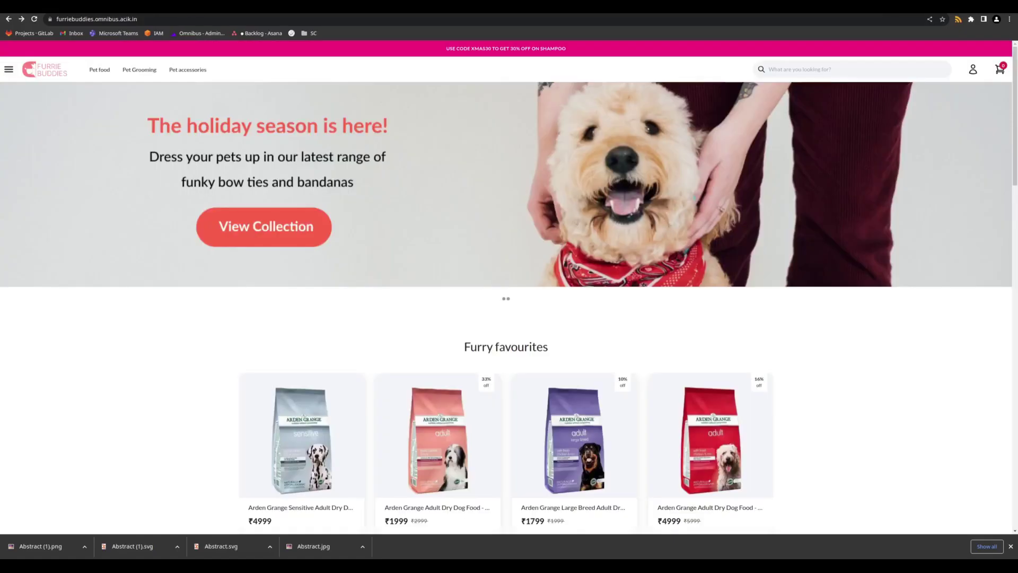
{"action": "left_click", "coordinate": [95, 73]}
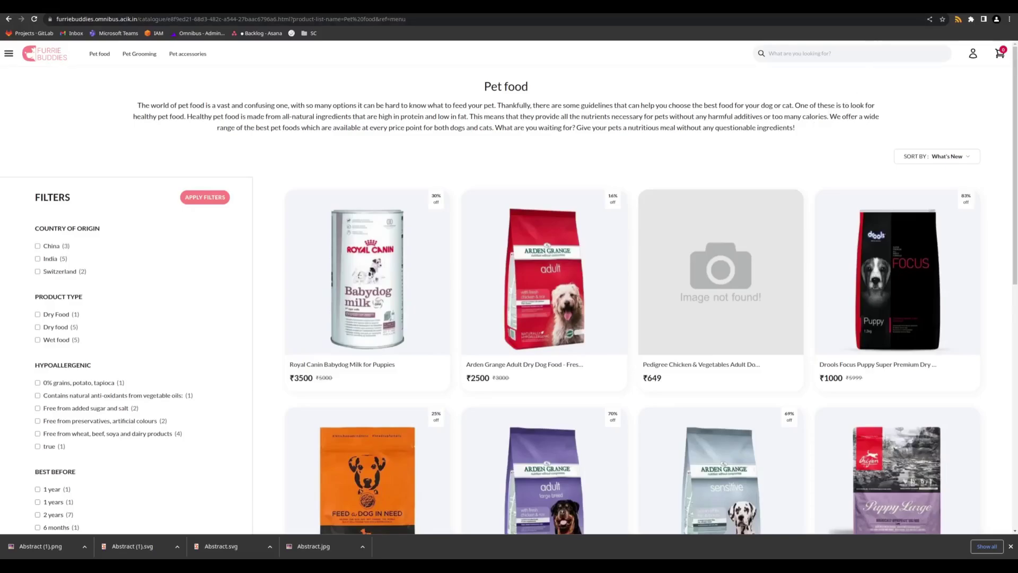
{"action": "left_click", "coordinate": [891, 6]}
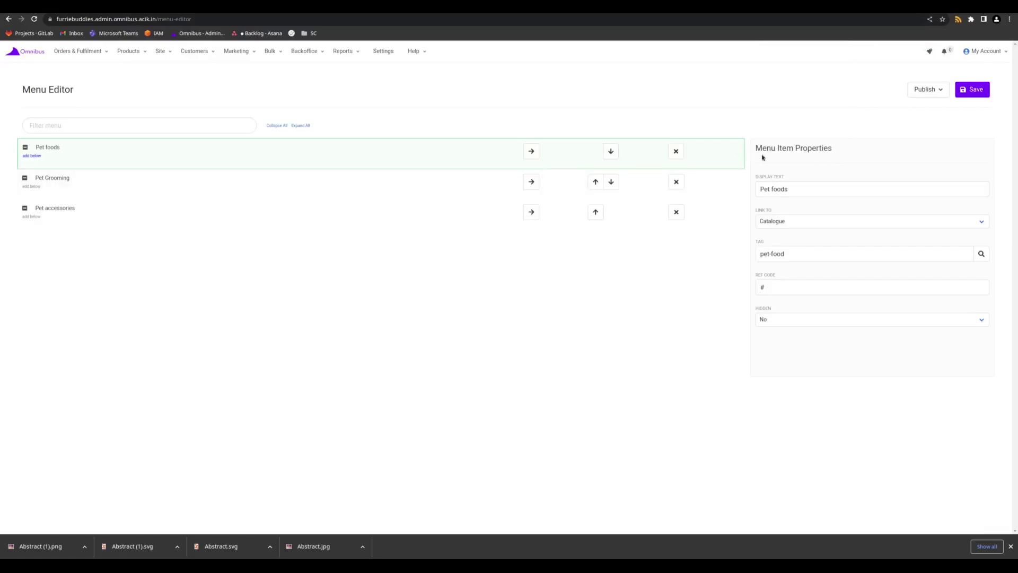
Step: Set the first menu item's display text back to "Pet food" and keep its link type as Catalogue
{"action": "left_click", "coordinate": [803, 192]}
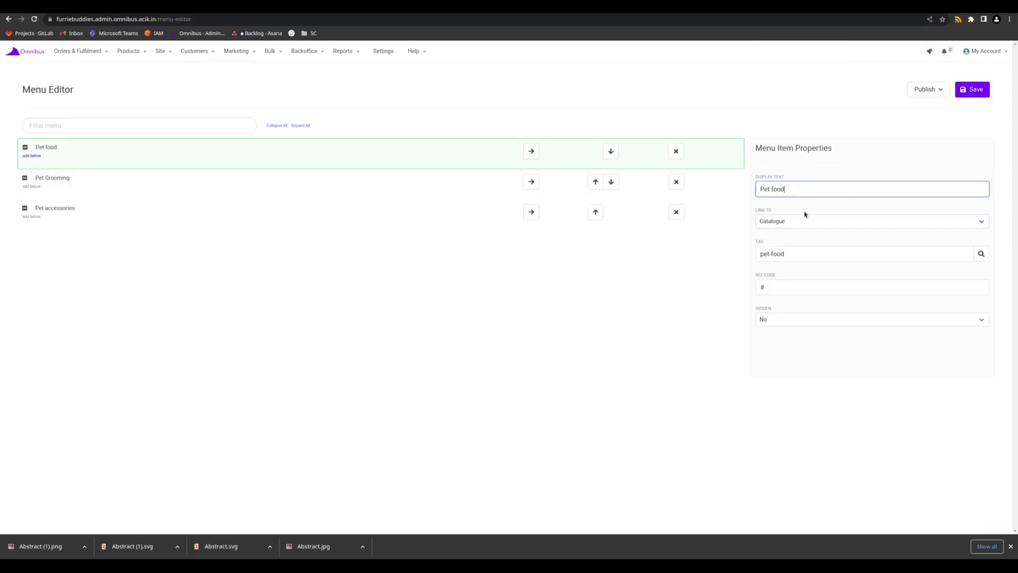
{"action": "left_click_drag", "start_coordinate": [758, 211], "coordinate": [774, 211]}
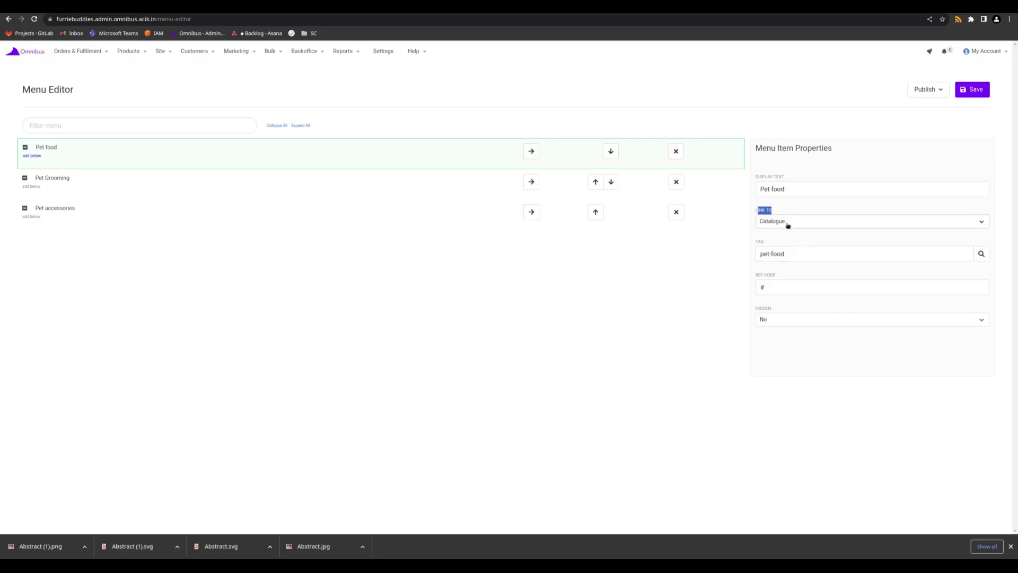
{"action": "left_click", "coordinate": [786, 225]}
{"action": "left_click", "coordinate": [787, 242]}
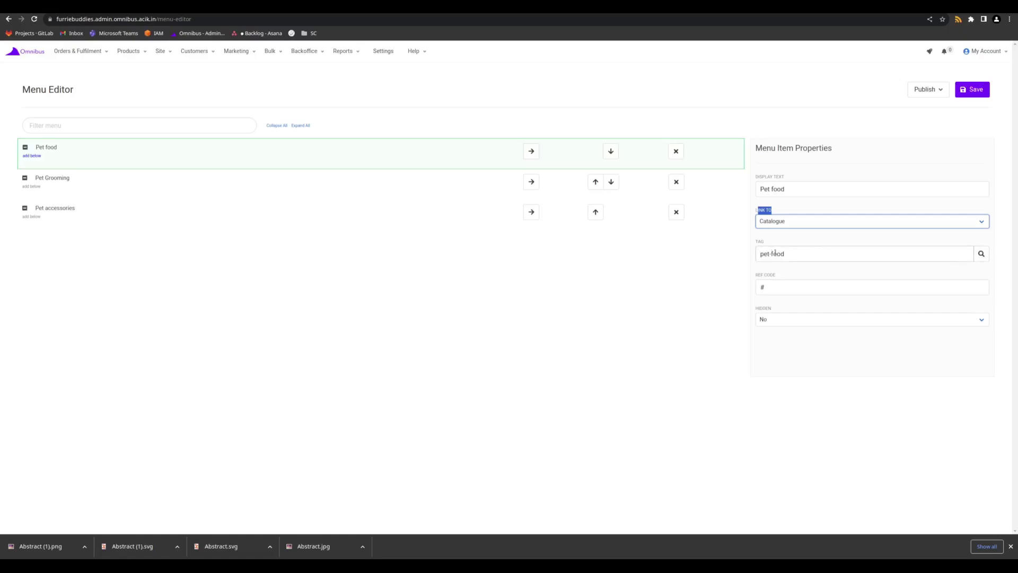
Step: Review the tags available for the Pet food item's Catalogue link, cancelling the tag selection each time
{"action": "left_click", "coordinate": [981, 255]}
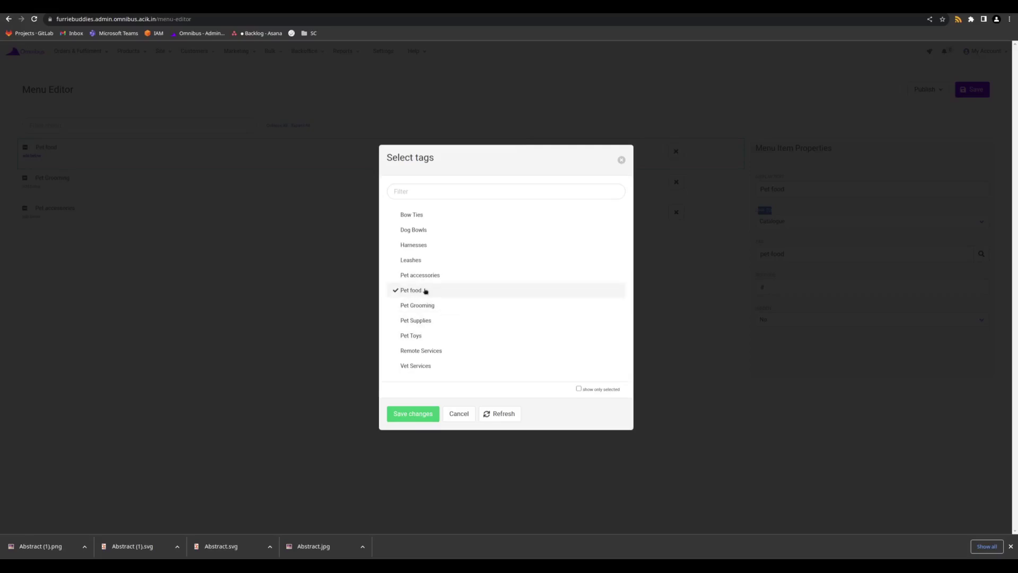
{"action": "left_click", "coordinate": [459, 414]}
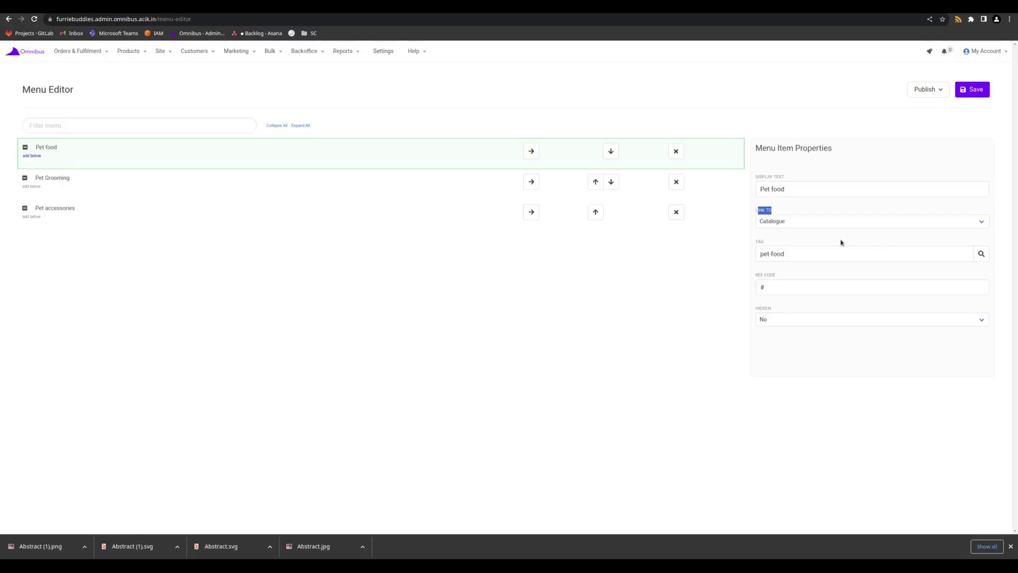
{"action": "left_click", "coordinate": [799, 227]}
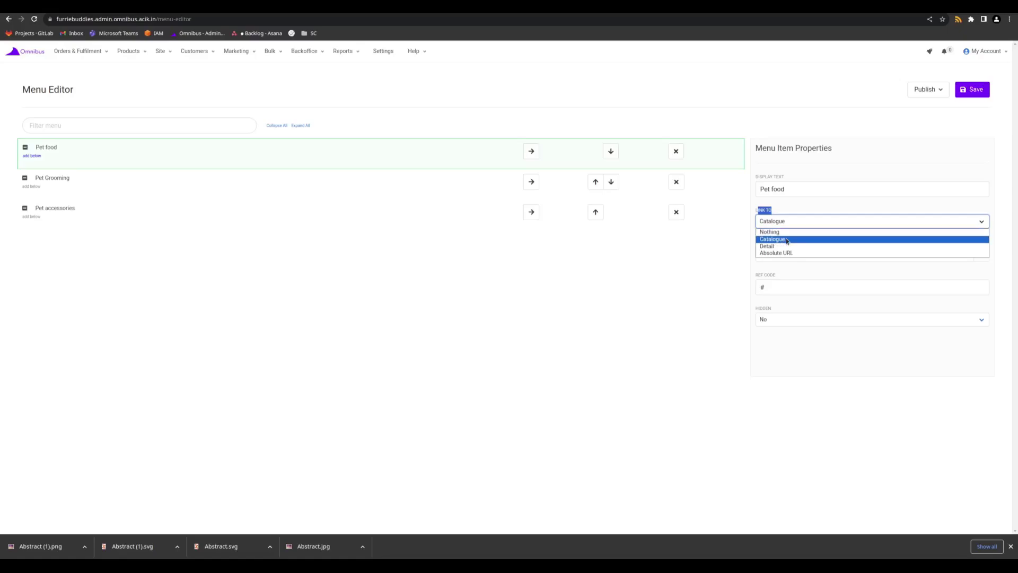
{"action": "left_click", "coordinate": [787, 240]}
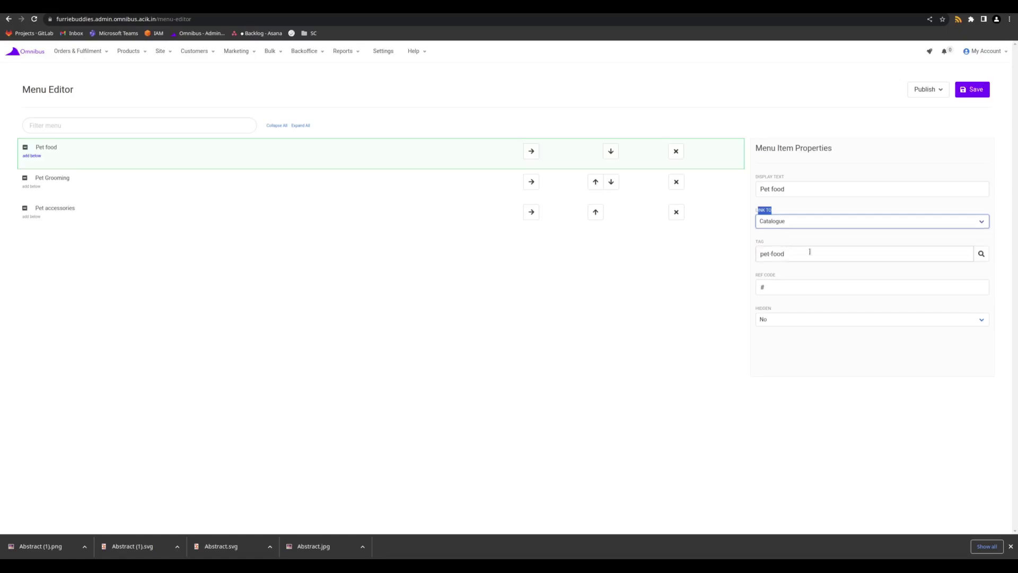
{"action": "left_click", "coordinate": [980, 255]}
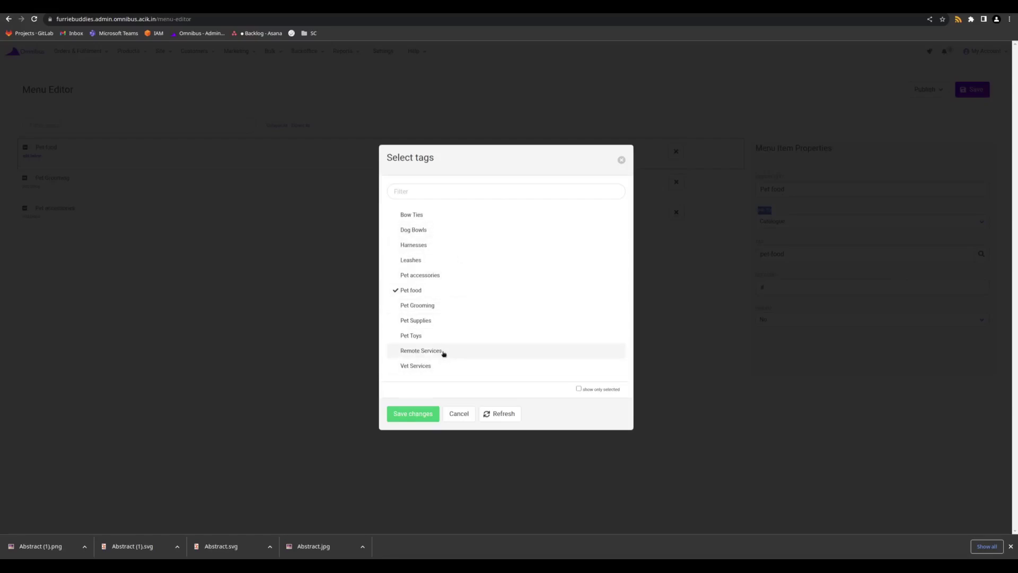
{"action": "left_click", "coordinate": [459, 415]}
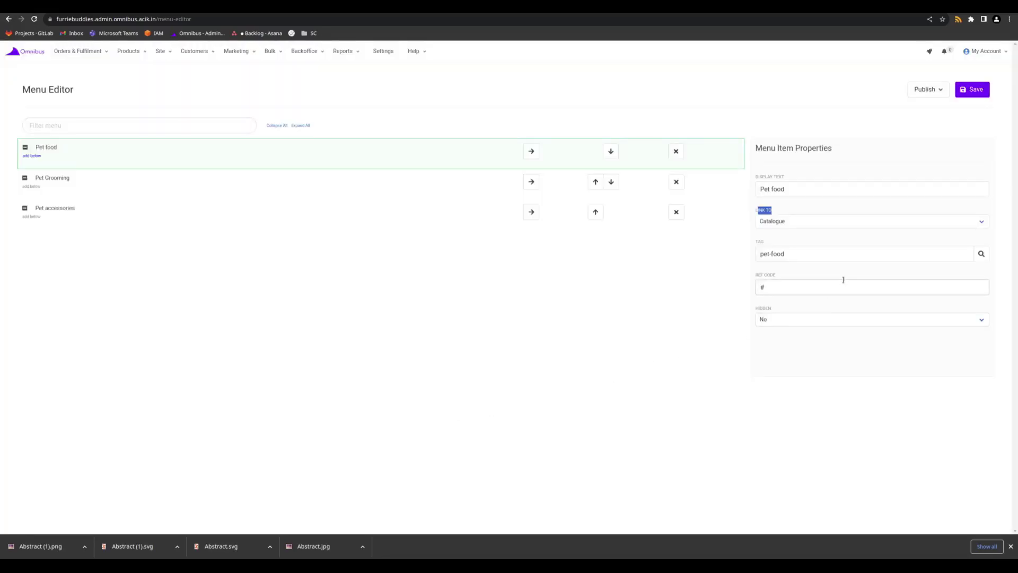
Step: Link the Pet food item to Detail, search for "arden grange" and pick the Arden Grange Large Breed Adult Dry Dog Food product
{"action": "left_click", "coordinate": [812, 223]}
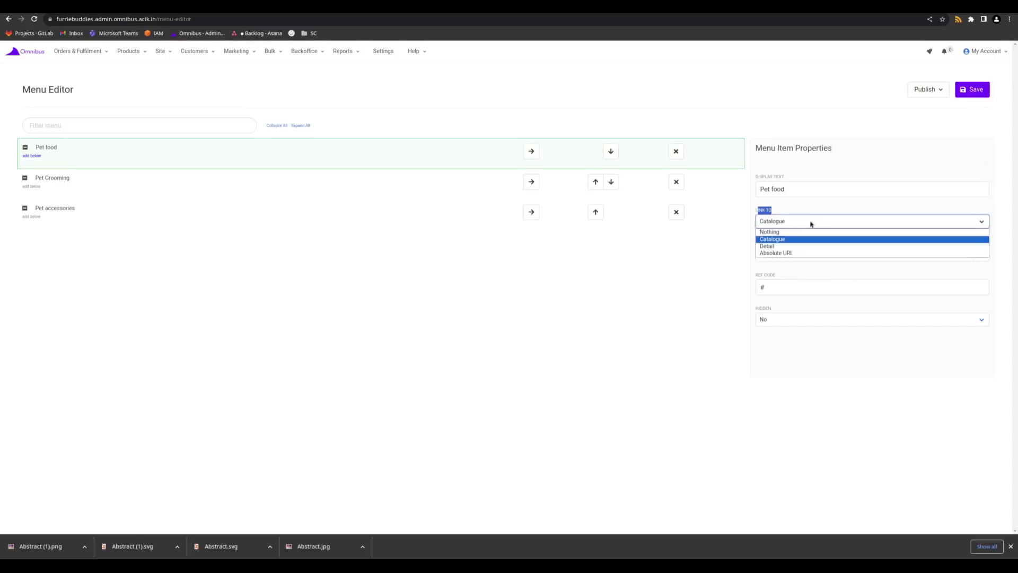
{"action": "left_click", "coordinate": [792, 247]}
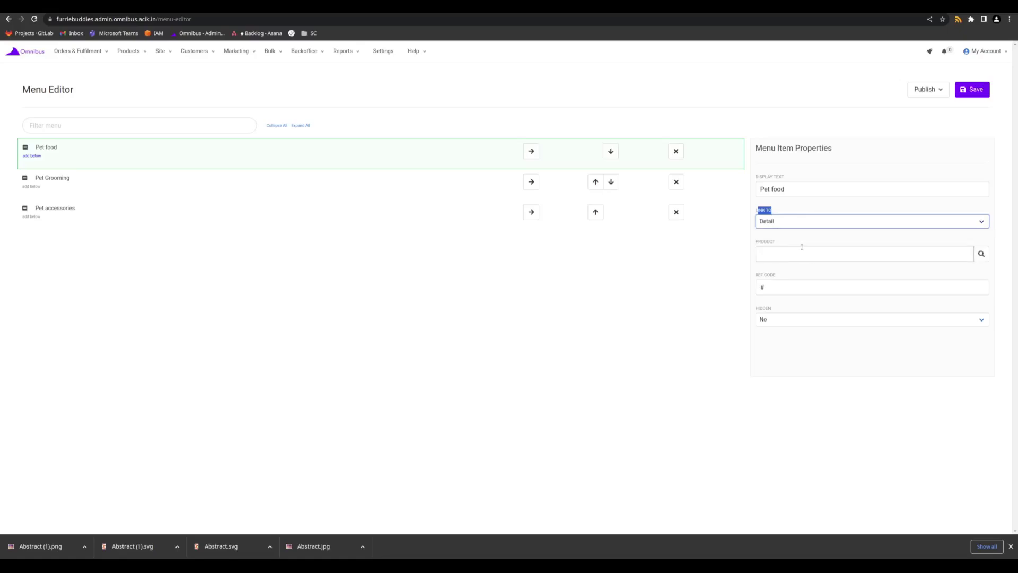
{"action": "left_click", "coordinate": [981, 254]}
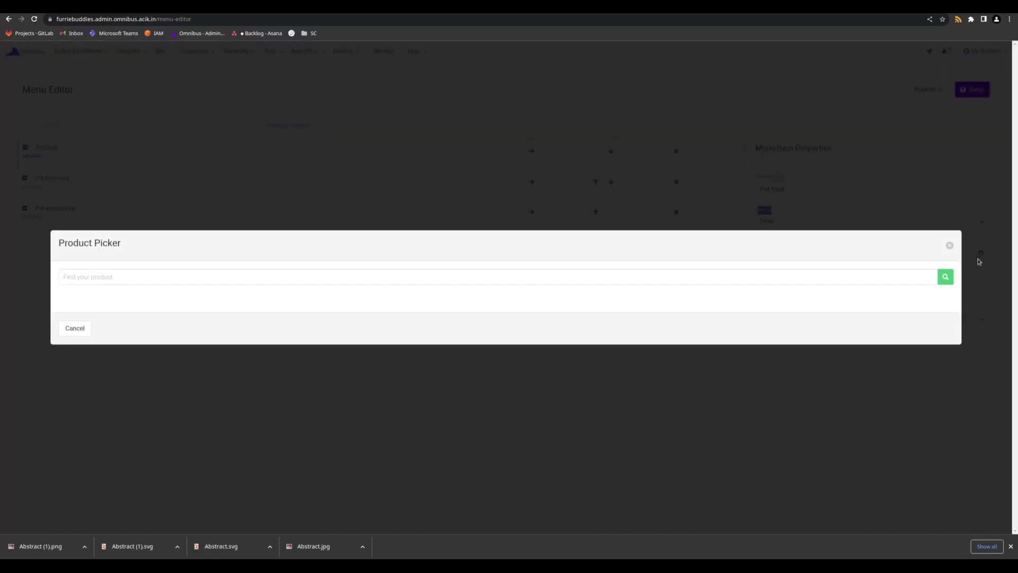
{"action": "left_click", "coordinate": [228, 282]}
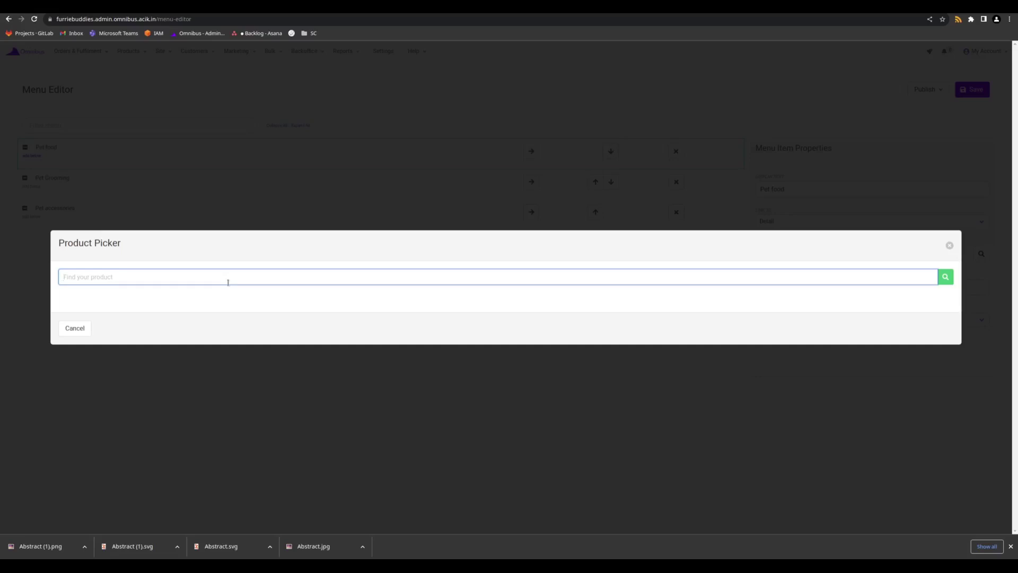
{"action": "type", "text": "arden grange"}
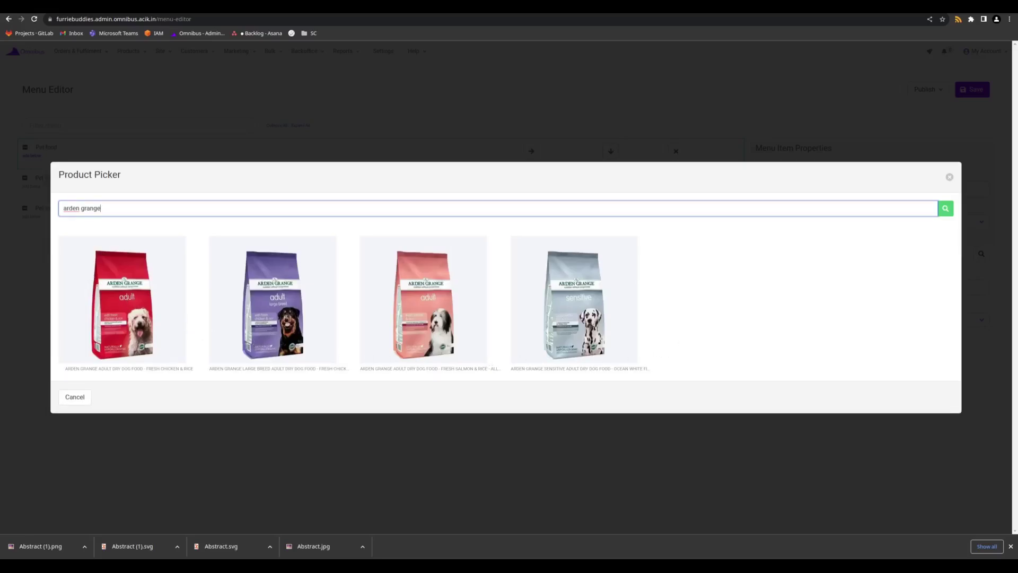
{"action": "left_click", "coordinate": [281, 313]}
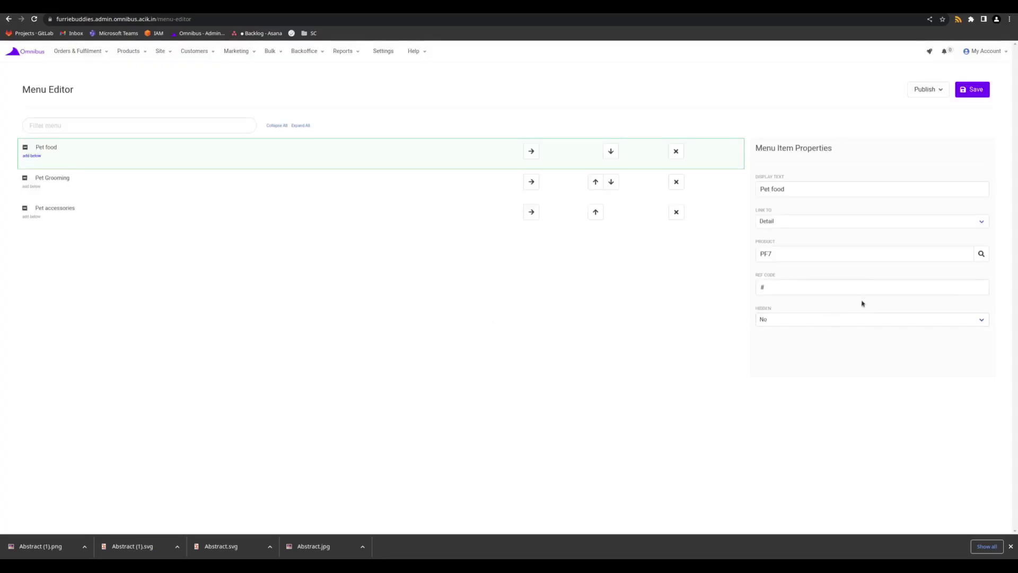
{"action": "double_click", "coordinate": [775, 255]}
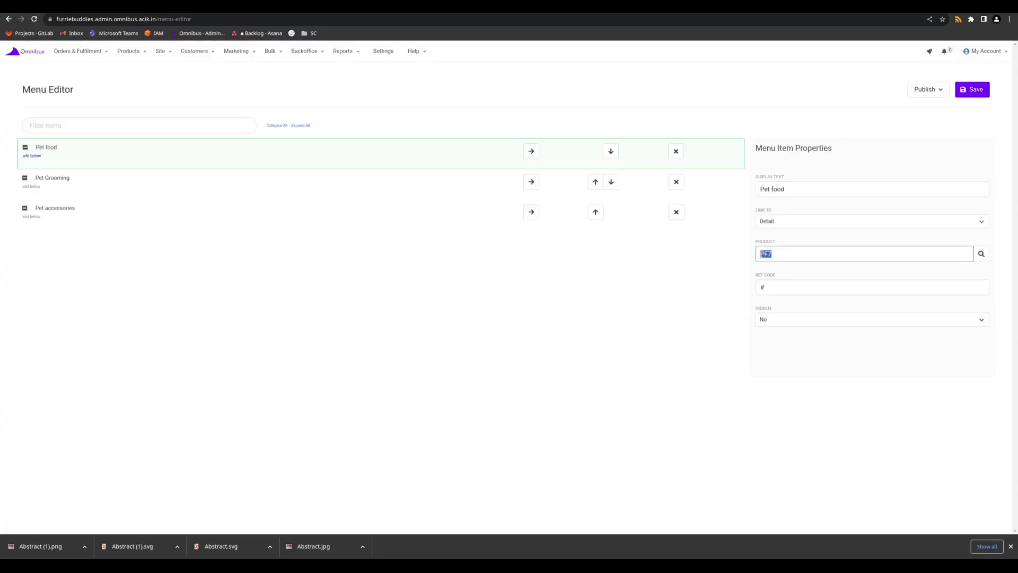
{"action": "left_click", "coordinate": [777, 245]}
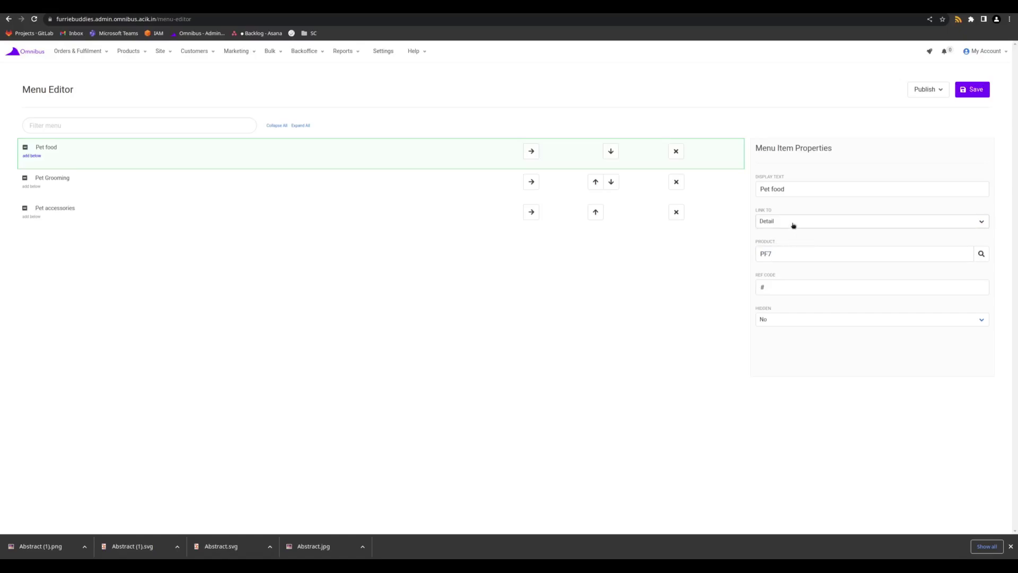
{"action": "left_click", "coordinate": [793, 225]}
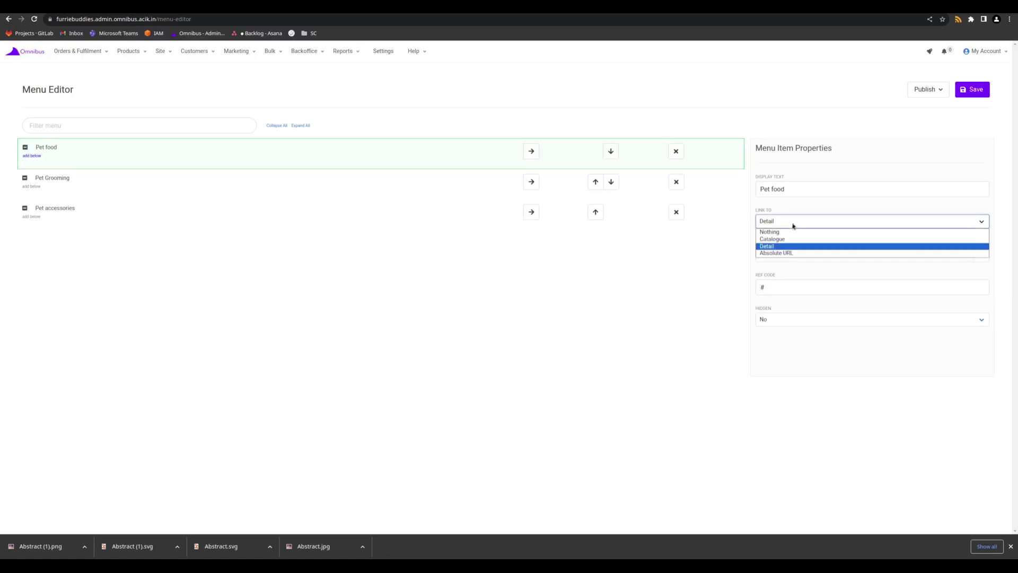
{"action": "left_click", "coordinate": [784, 257]}
{"action": "left_click", "coordinate": [774, 255]}
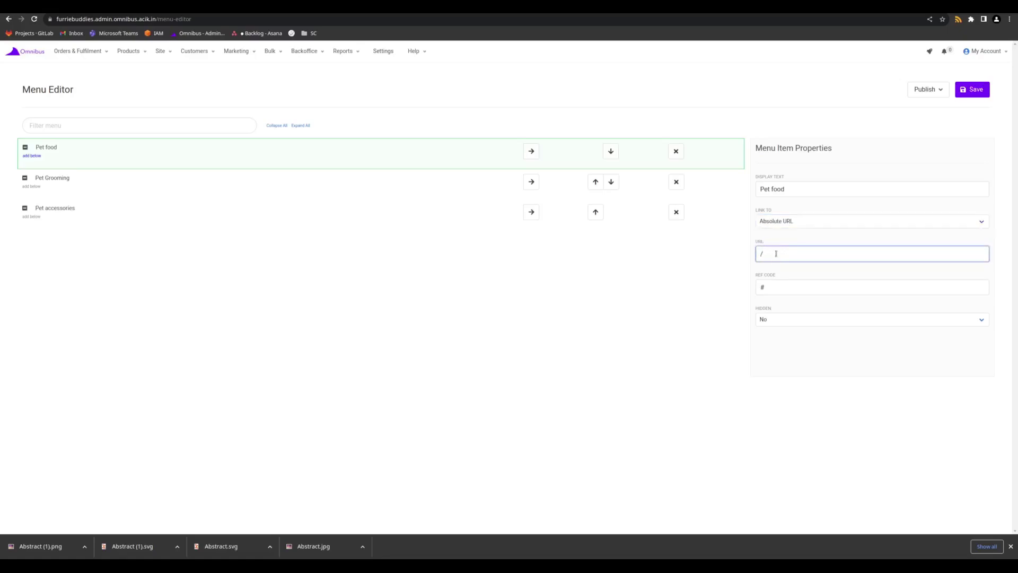
{"action": "double_click", "coordinate": [766, 254]}
{"action": "type", "text": "http:"}
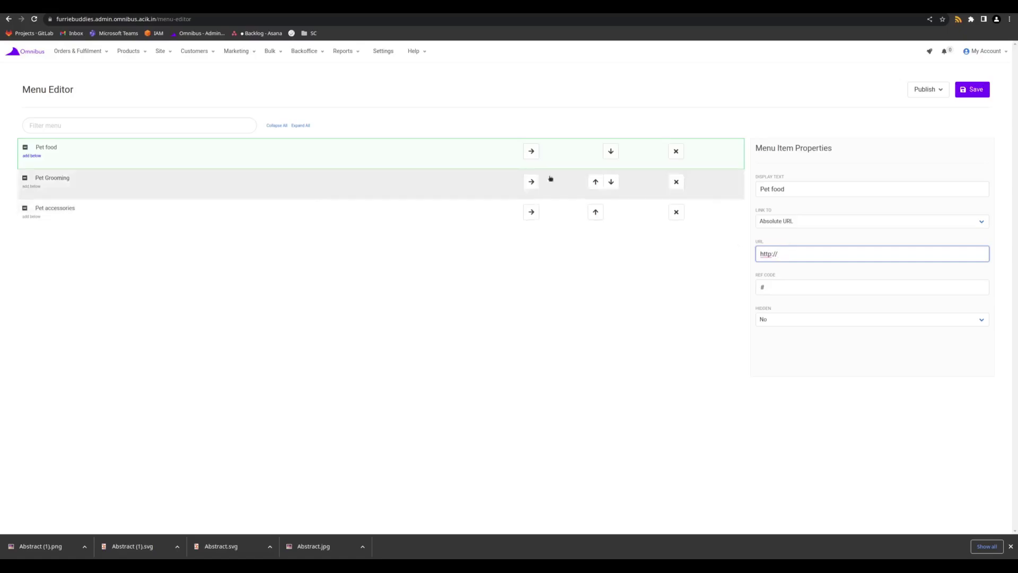
Step: Clear the URL entered for the Pet food item and examine its Ref Code field
{"action": "left_click", "coordinate": [216, 20]}
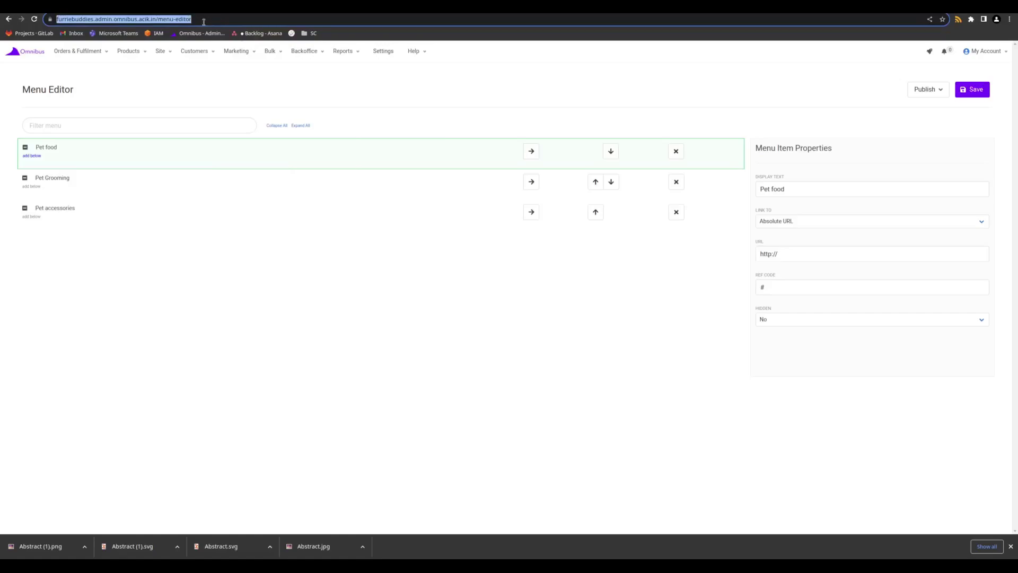
{"action": "left_click", "coordinate": [867, 254]}
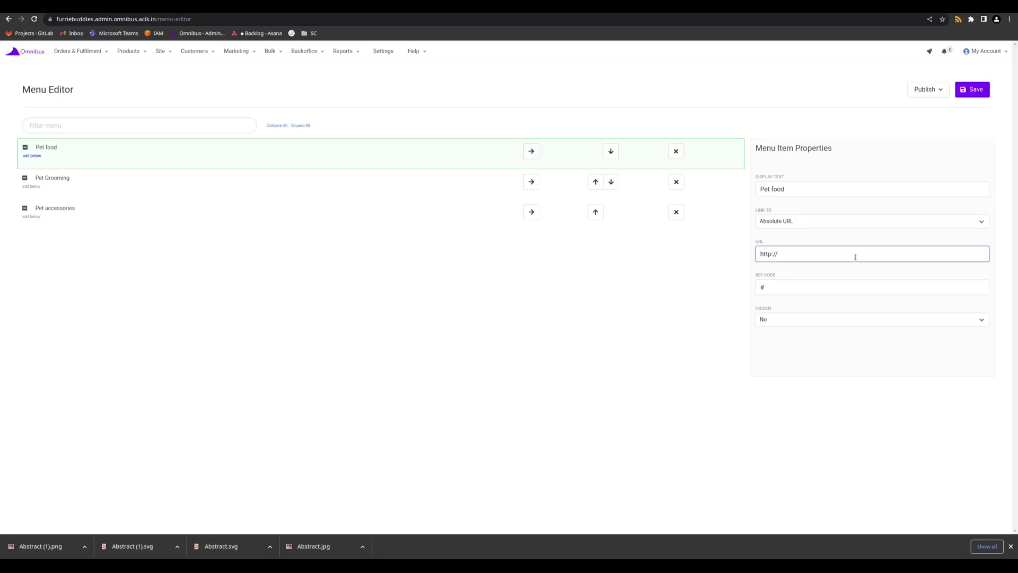
{"action": "left_click_drag", "start_coordinate": [777, 253], "coordinate": [758, 254]}
{"action": "key", "text": "BackSpace"}
{"action": "left_click", "coordinate": [774, 274]}
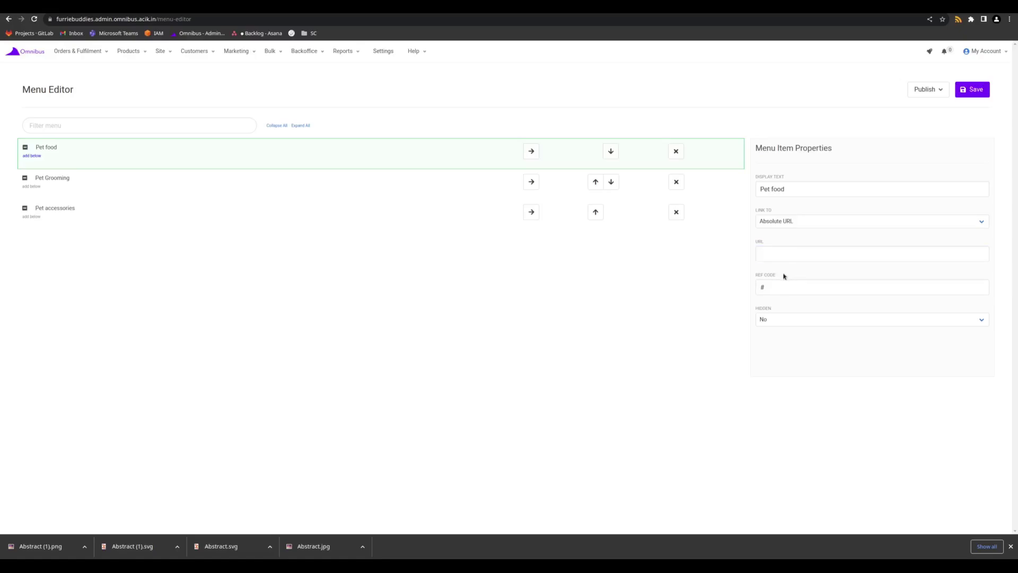
{"action": "left_click_drag", "start_coordinate": [779, 276], "coordinate": [756, 277]}
{"action": "left_click", "coordinate": [777, 278]}
{"action": "double_click", "coordinate": [765, 281]}
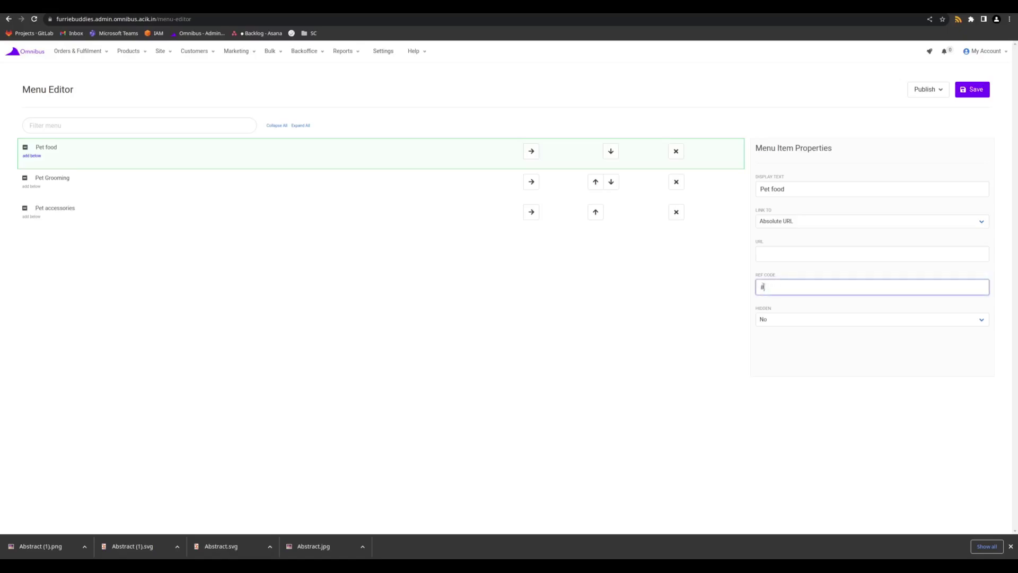
Step: Link the Pet food item back to Catalogue and assign it the Pet food tag
{"action": "left_click", "coordinate": [769, 223]}
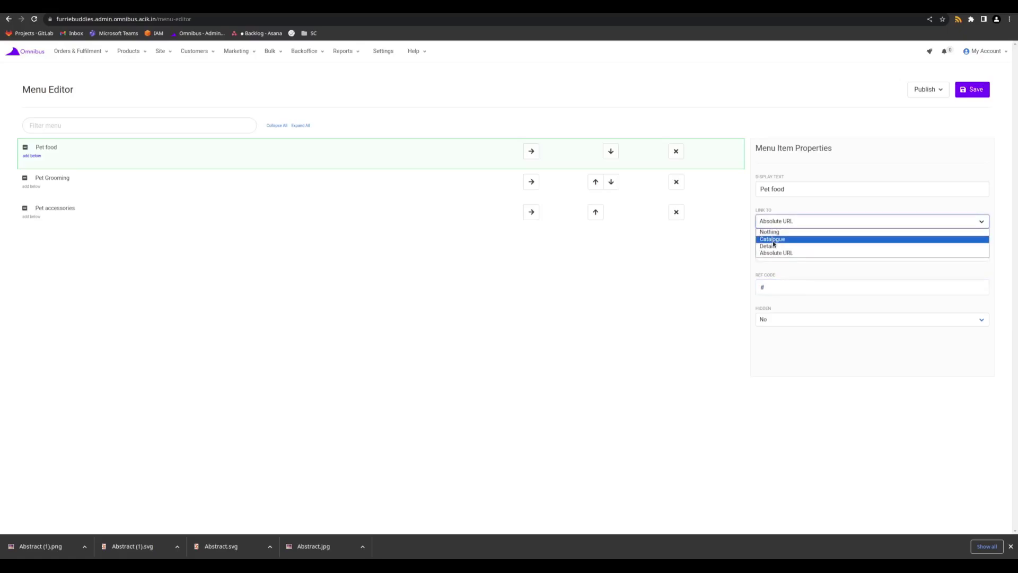
{"action": "left_click", "coordinate": [773, 239]}
{"action": "left_click", "coordinate": [981, 254]}
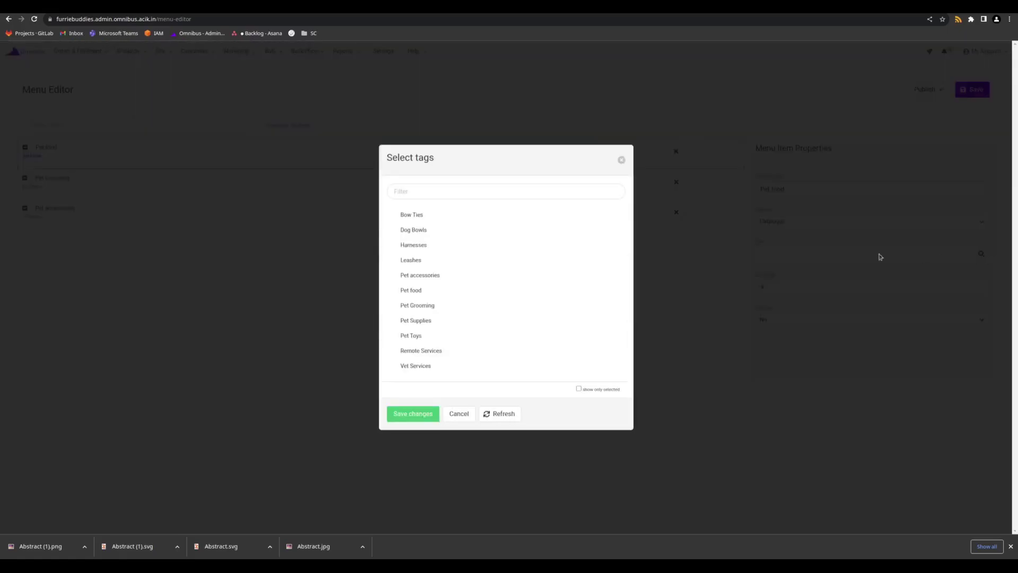
{"action": "left_click", "coordinate": [404, 414]}
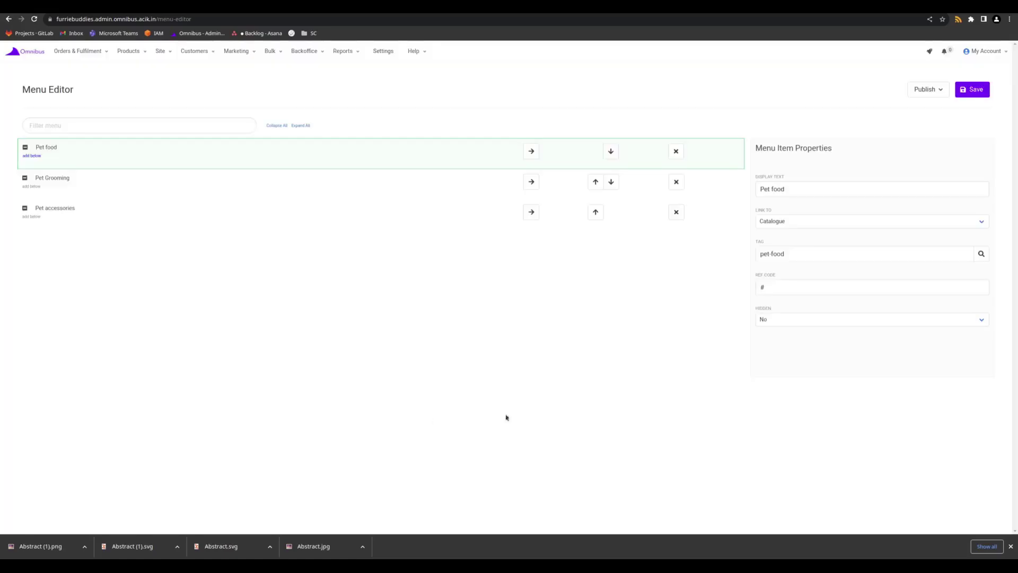
Step: Set the Pet food item's ref code to "menu-pet-food"
{"action": "left_click_drag", "start_coordinate": [778, 288], "coordinate": [750, 289]}
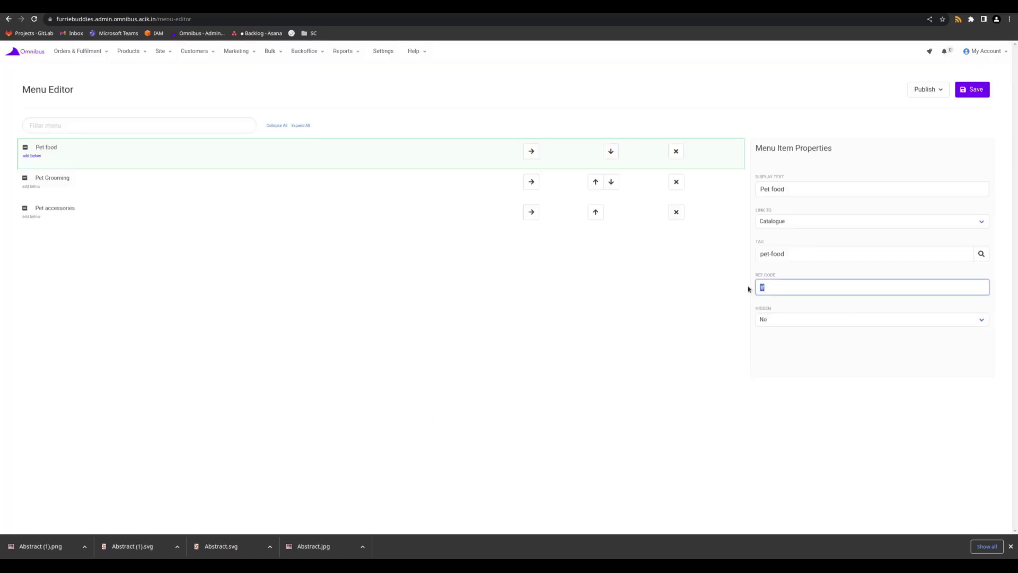
{"action": "type", "text": "menu-pet-food"}
{"action": "left_click", "coordinate": [781, 304]}
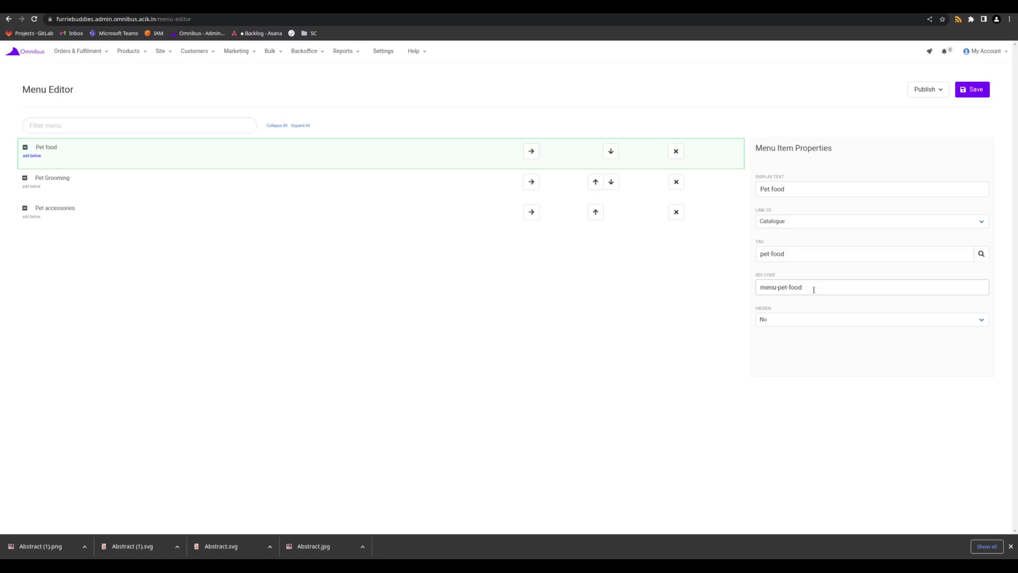
Step: Set the Pet food item's Hidden option to Yes
{"action": "double_click", "coordinate": [773, 310]}
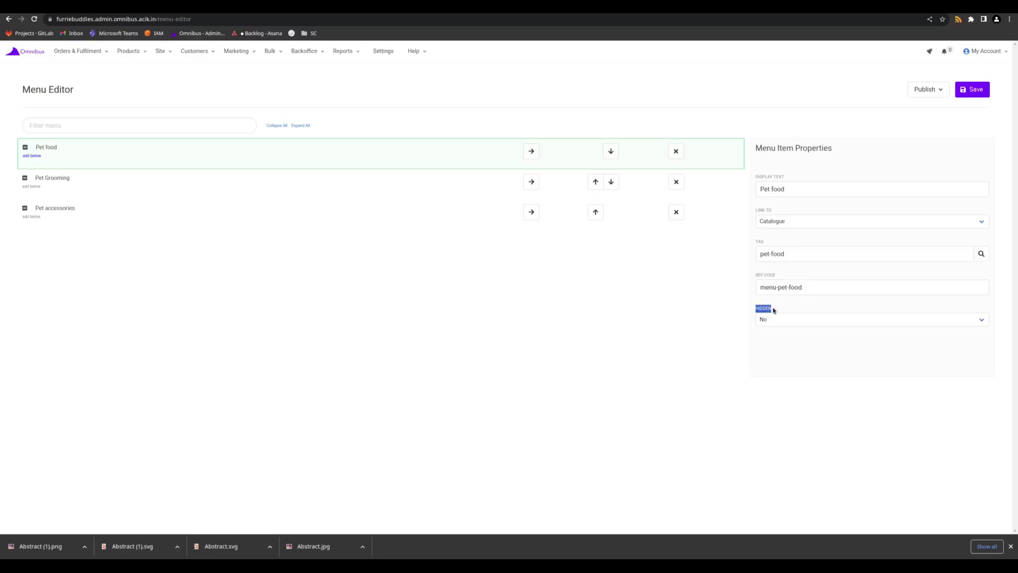
{"action": "left_click", "coordinate": [781, 319]}
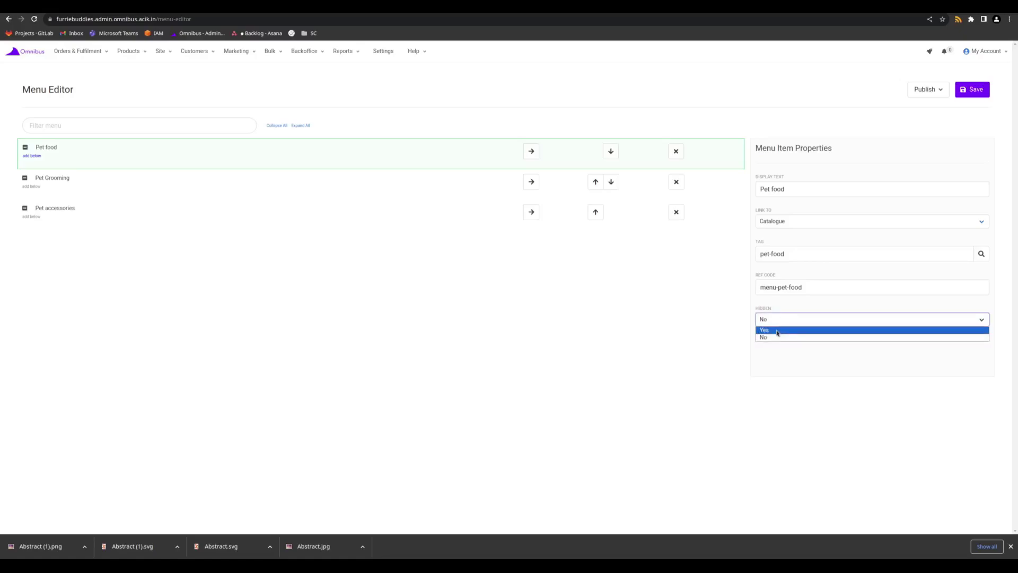
{"action": "left_click", "coordinate": [769, 309]}
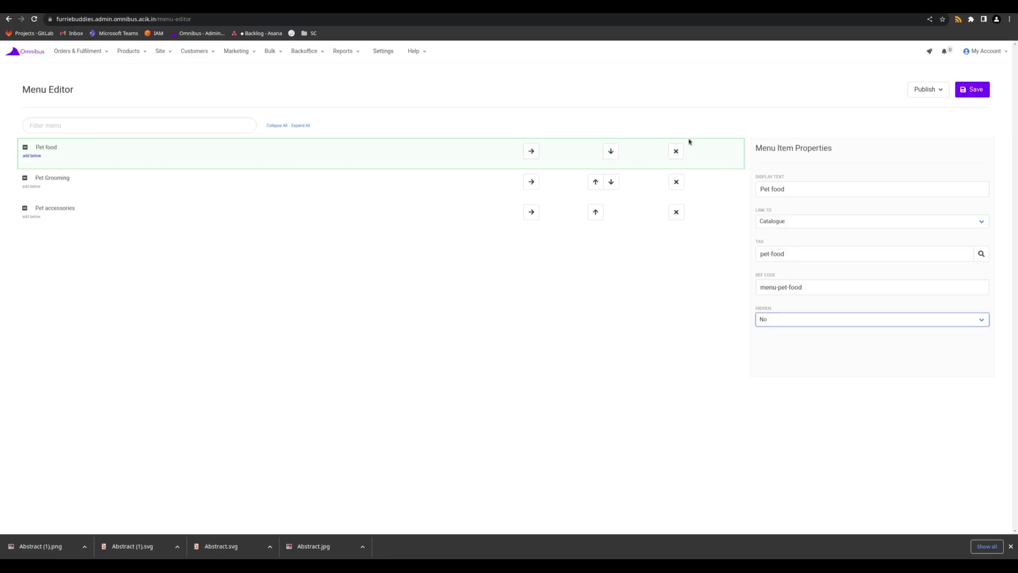
{"action": "left_click", "coordinate": [790, 321]}
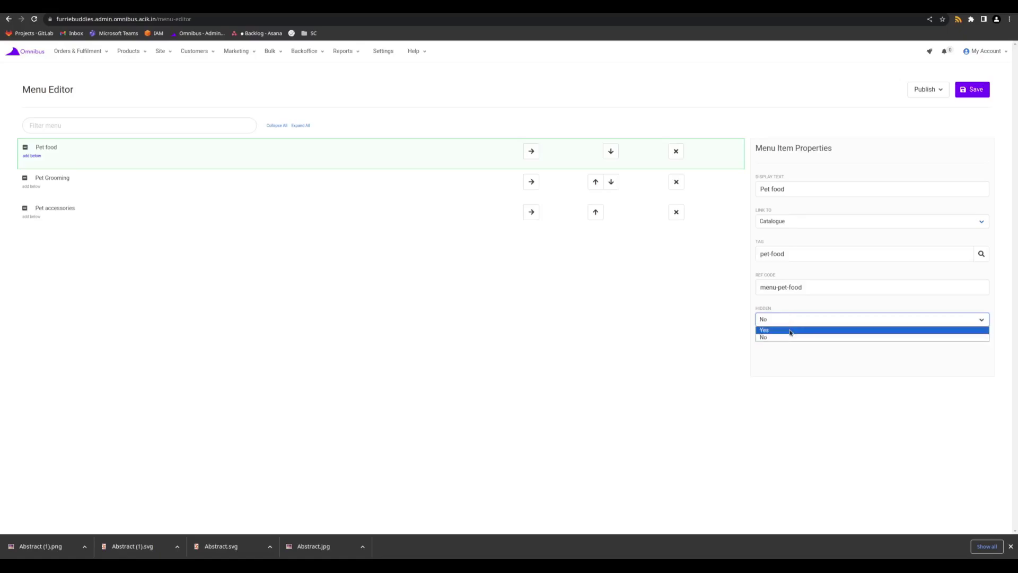
{"action": "left_click", "coordinate": [790, 331]}
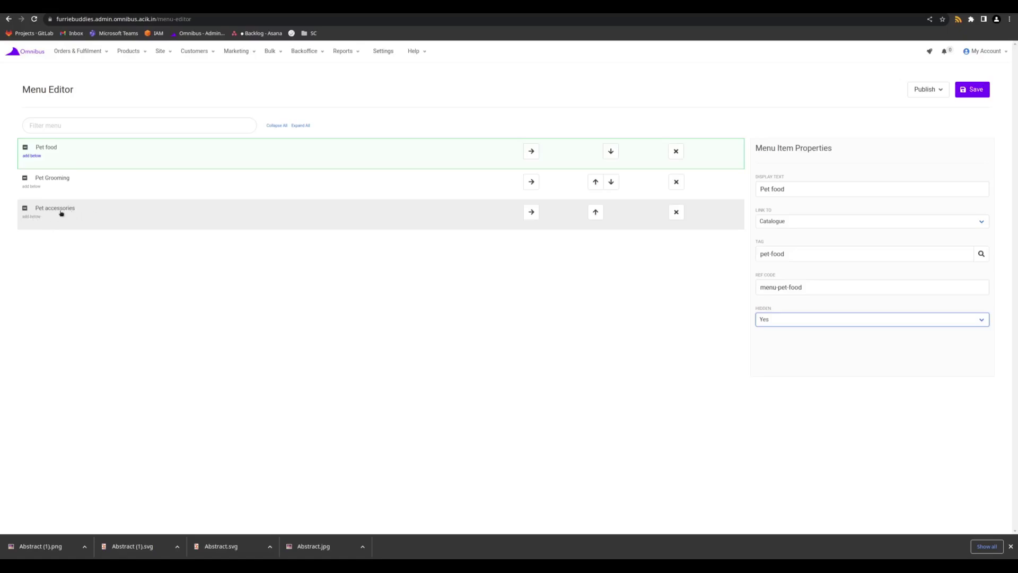
Step: Add a new menu item below Pet accessories and indent it one level as a sub-item
{"action": "left_click", "coordinate": [95, 213]}
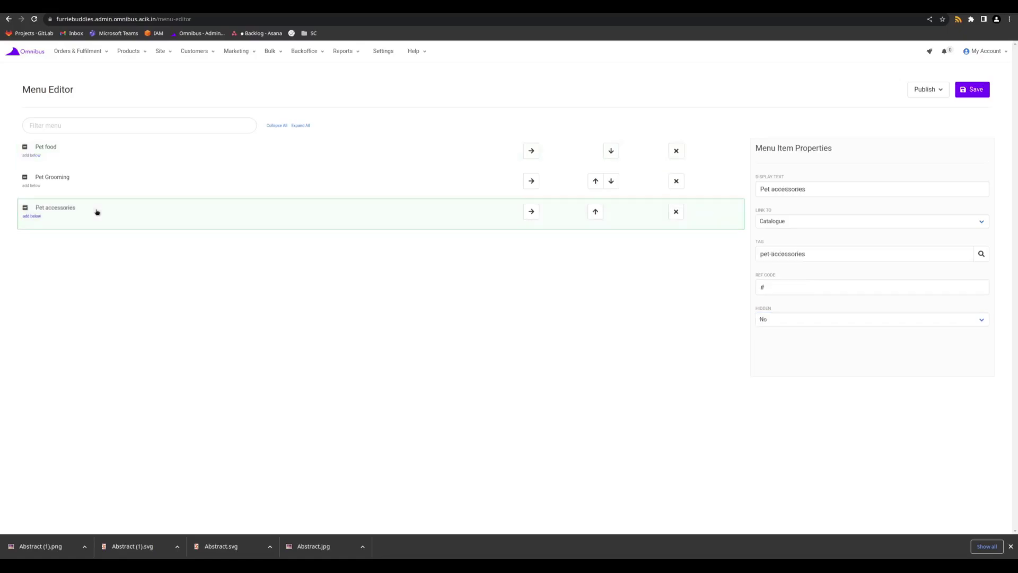
{"action": "left_click", "coordinate": [35, 217]}
{"action": "left_click", "coordinate": [59, 241]}
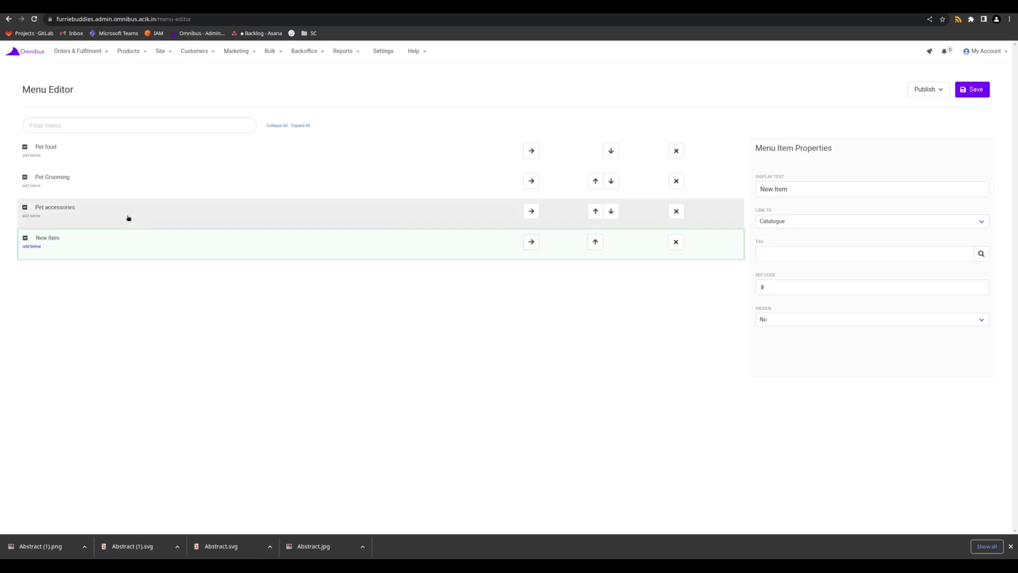
{"action": "left_click", "coordinate": [531, 243]}
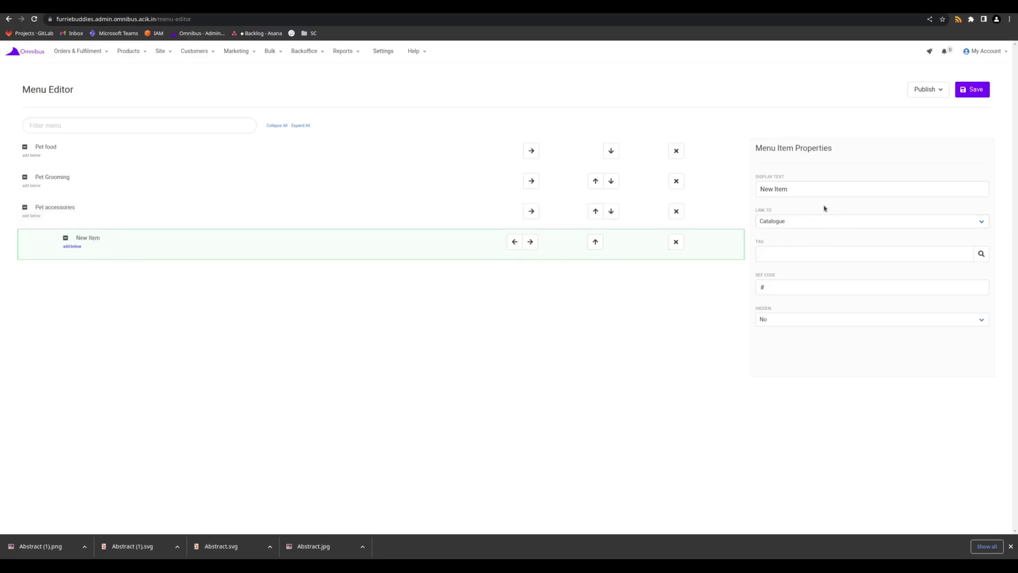
Step: Set the new sub-item's display text to "Pet Clothing"
{"action": "left_click_drag", "start_coordinate": [827, 189], "coordinate": [711, 191]}
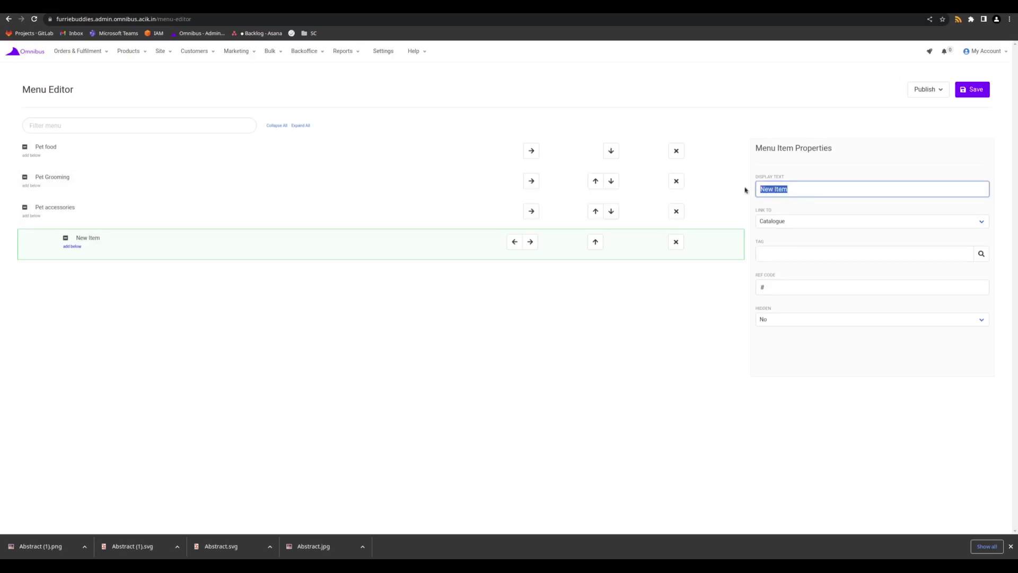
{"action": "type", "text": "Pet Clothing"}
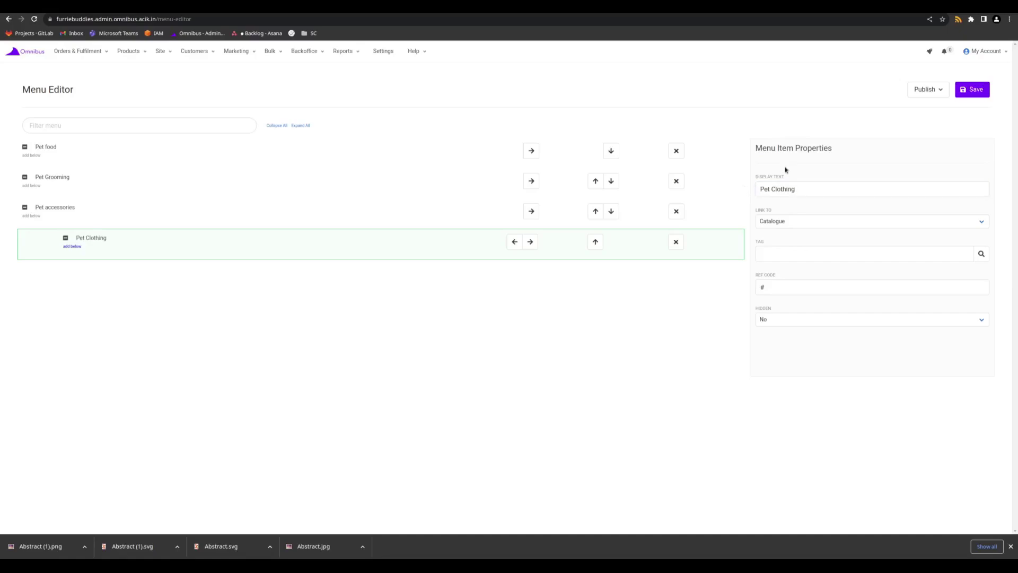
{"action": "left_click", "coordinate": [787, 168]}
{"action": "left_click", "coordinate": [806, 190]}
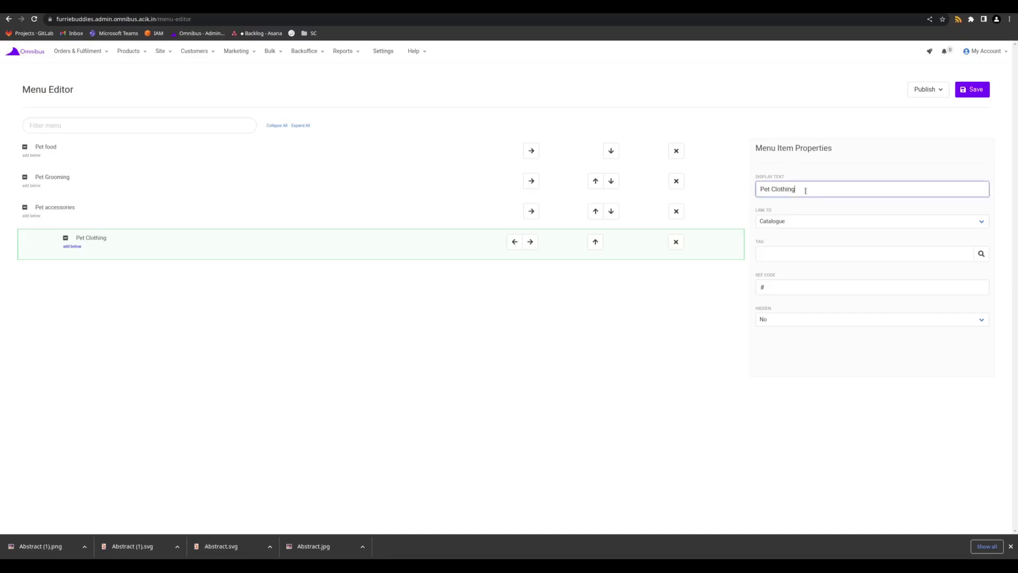
Step: Keep the Pet Clothing item linked to Catalogue and assign it the Bow Ties tag
{"action": "left_click", "coordinate": [784, 225]}
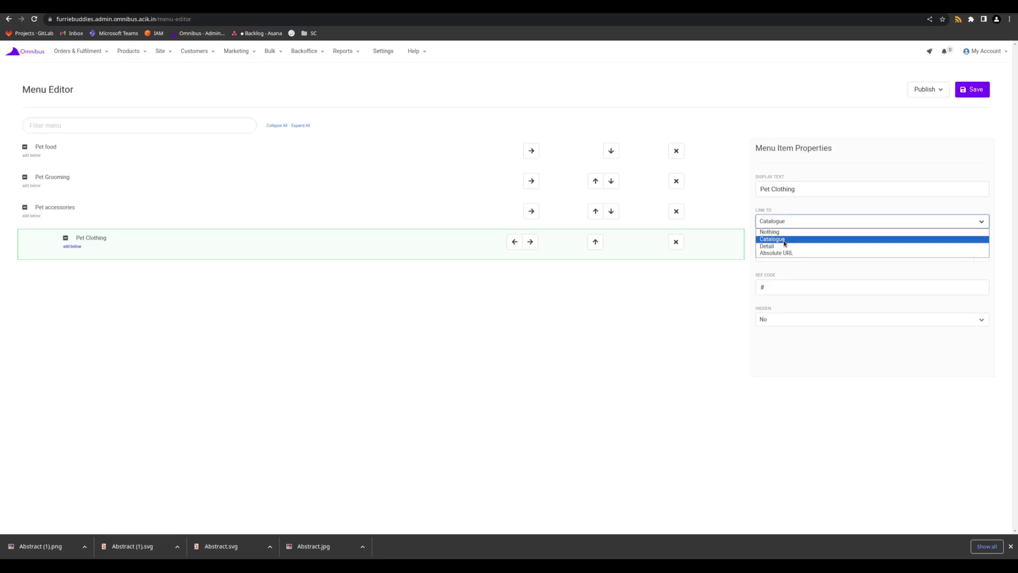
{"action": "left_click", "coordinate": [783, 240]}
{"action": "left_click", "coordinate": [981, 254]}
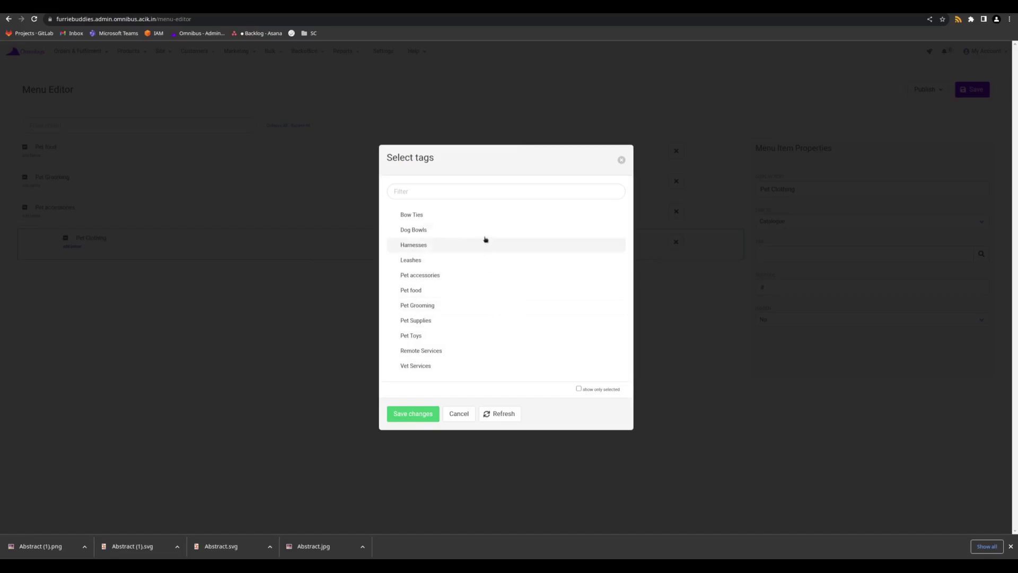
{"action": "left_click", "coordinate": [478, 220]}
{"action": "left_click", "coordinate": [416, 413]}
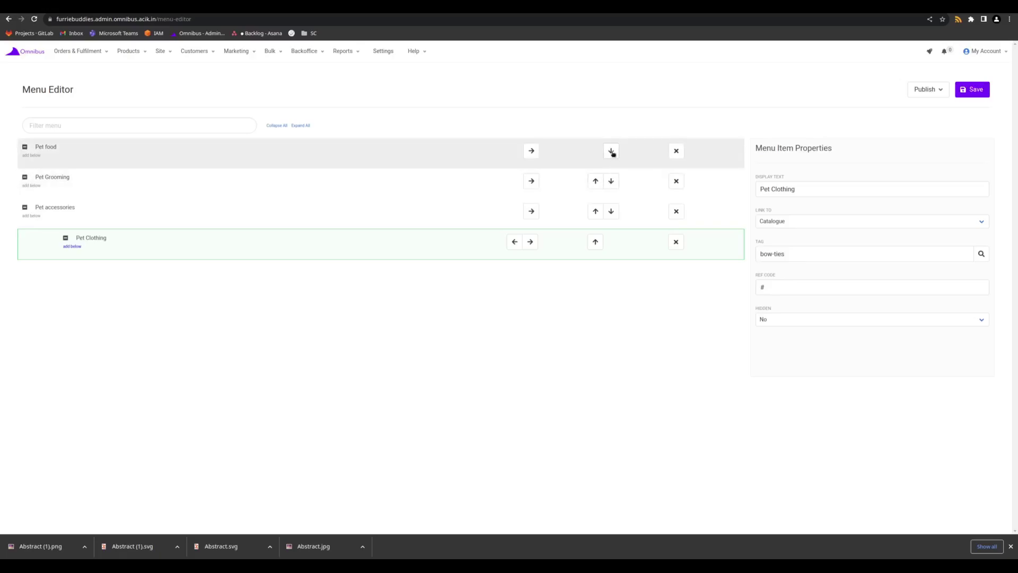
Step: Move the Pet food item down to the end of the menu, below Pet accessories and its sub-item
{"action": "left_click", "coordinate": [399, 159]}
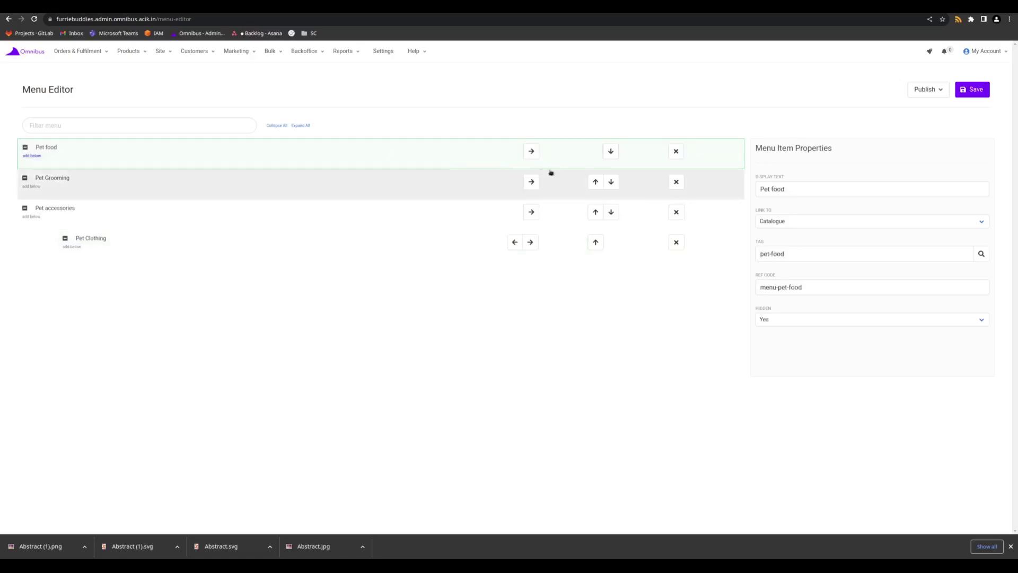
{"action": "left_click", "coordinate": [611, 151]}
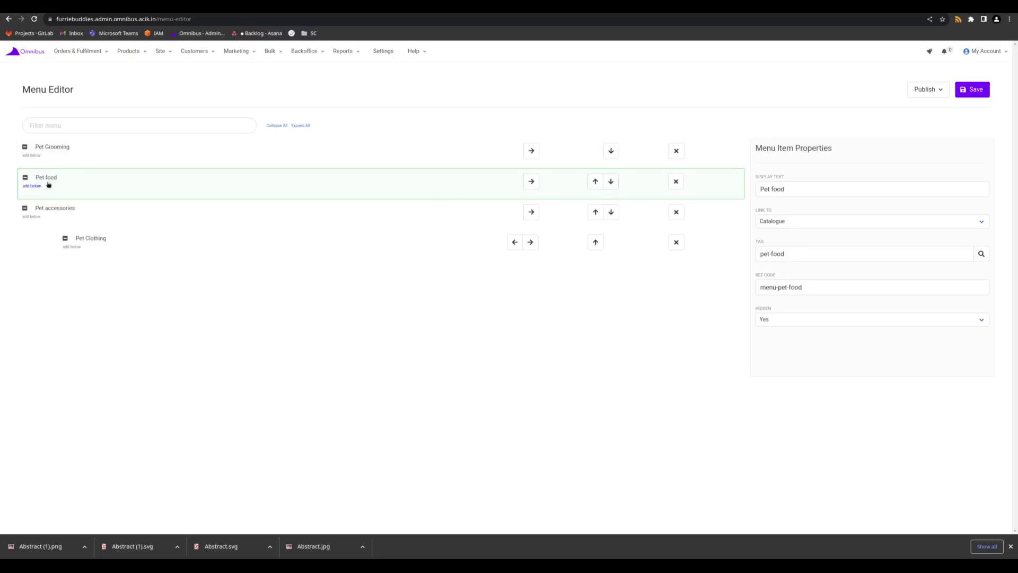
{"action": "left_click", "coordinate": [611, 182]}
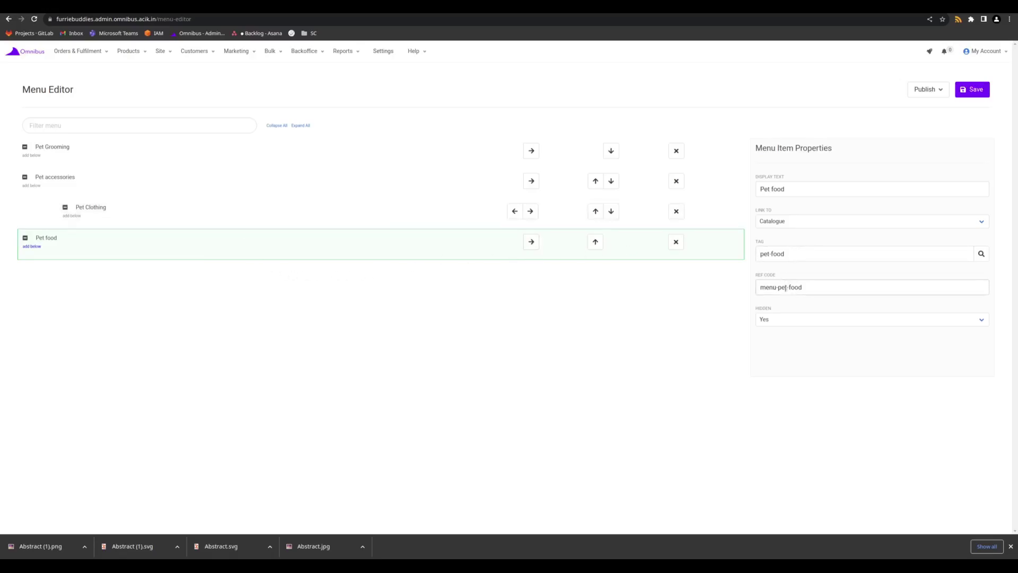
Step: Set the Pet food item's Hidden option back to No
{"action": "left_click_drag", "start_coordinate": [823, 288], "coordinate": [753, 289]}
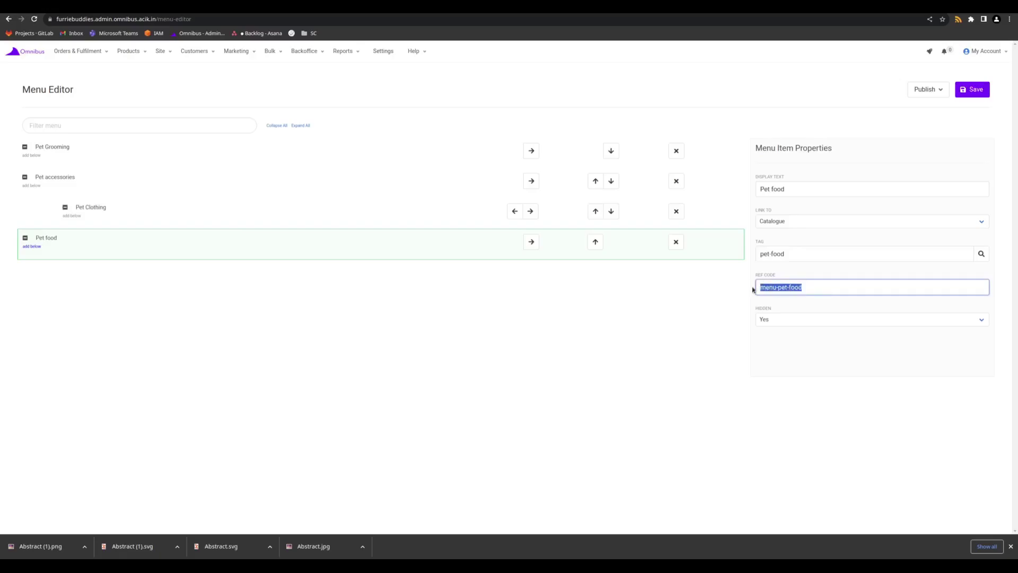
{"action": "left_click", "coordinate": [764, 323]}
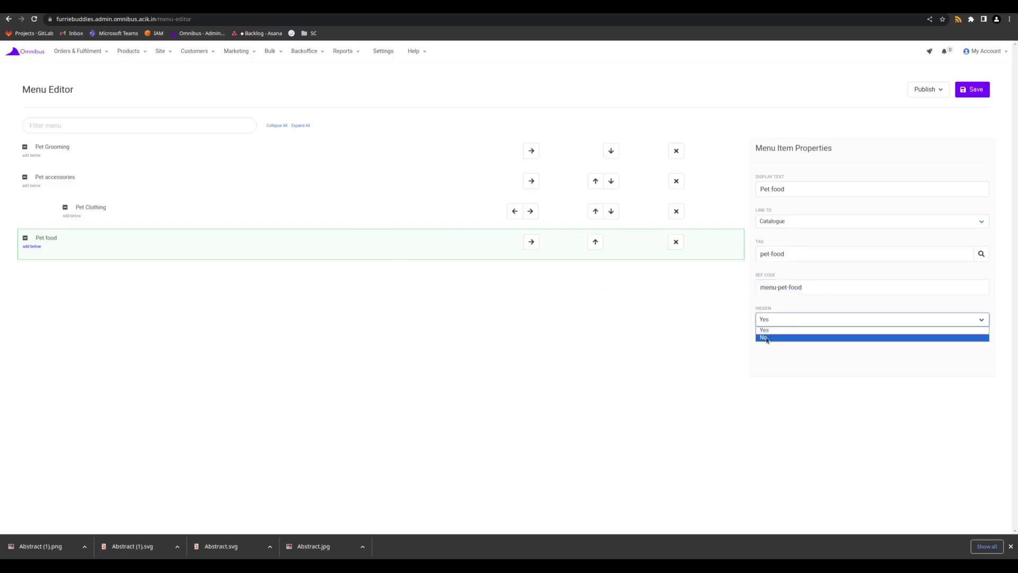
{"action": "left_click", "coordinate": [766, 338]}
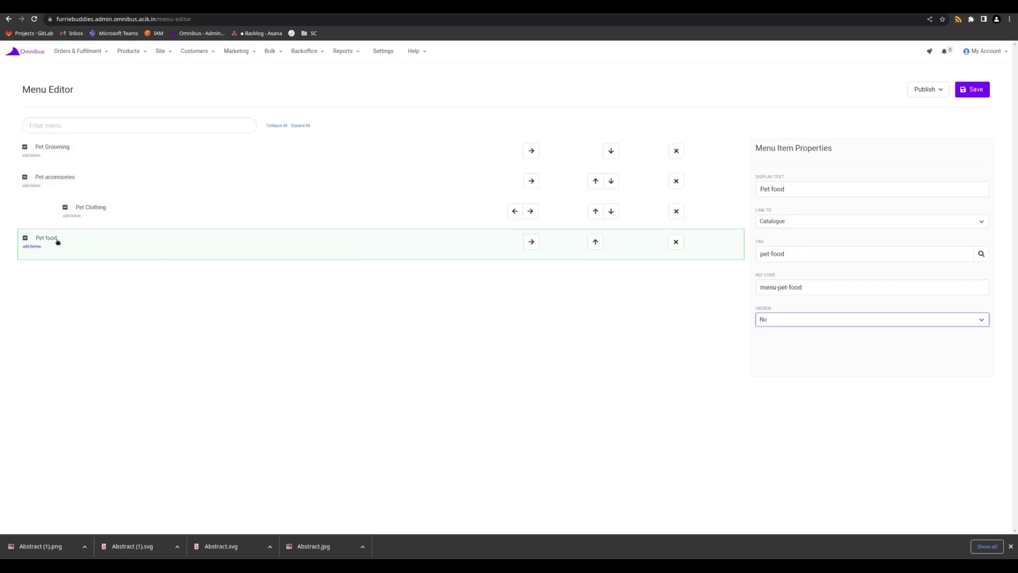
Step: Review the Pet Clothing item's properties, save the edited menu and publish the whole website
{"action": "left_click", "coordinate": [91, 214]}
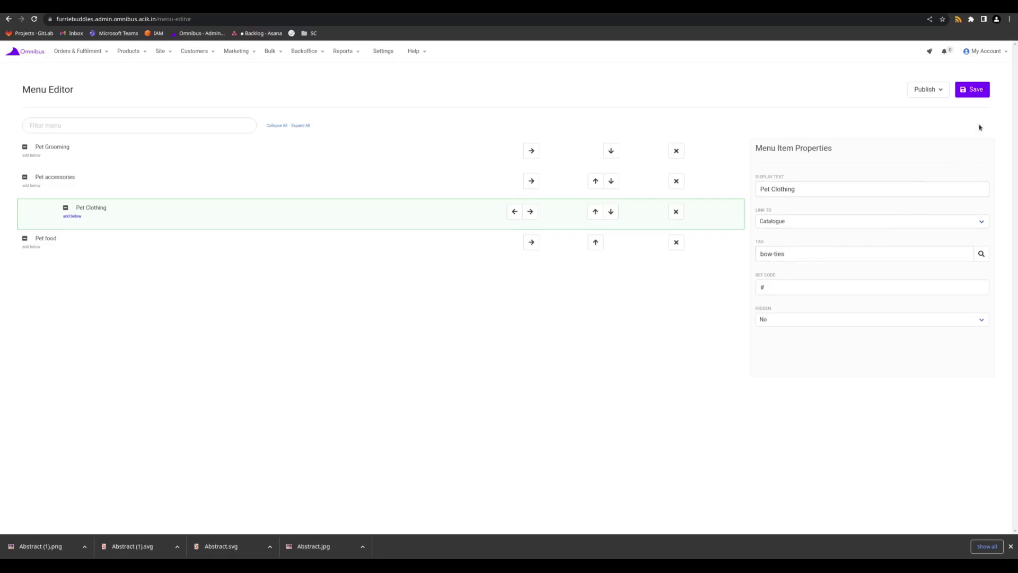
{"action": "left_click", "coordinate": [976, 90]}
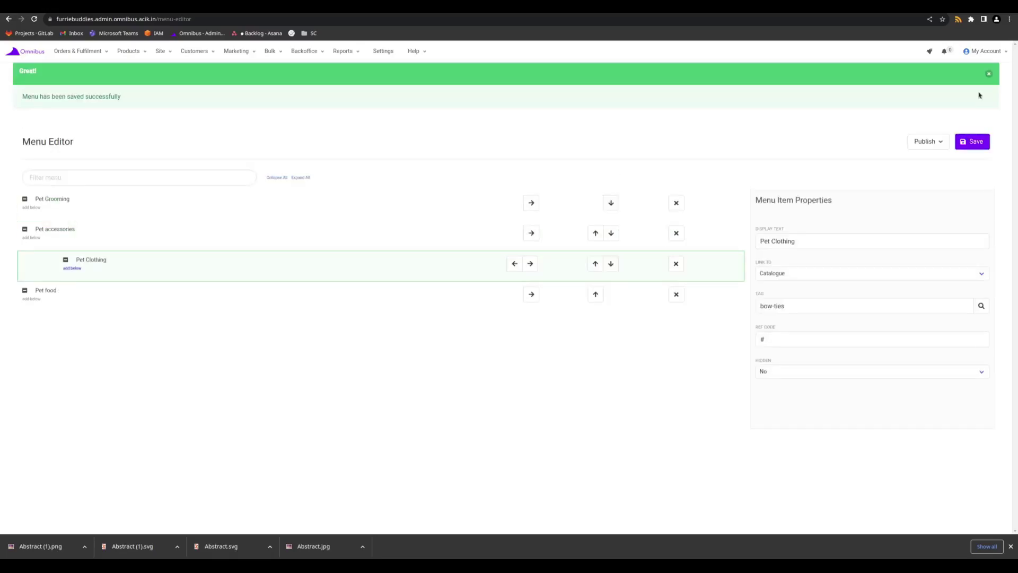
{"action": "left_click", "coordinate": [942, 139]}
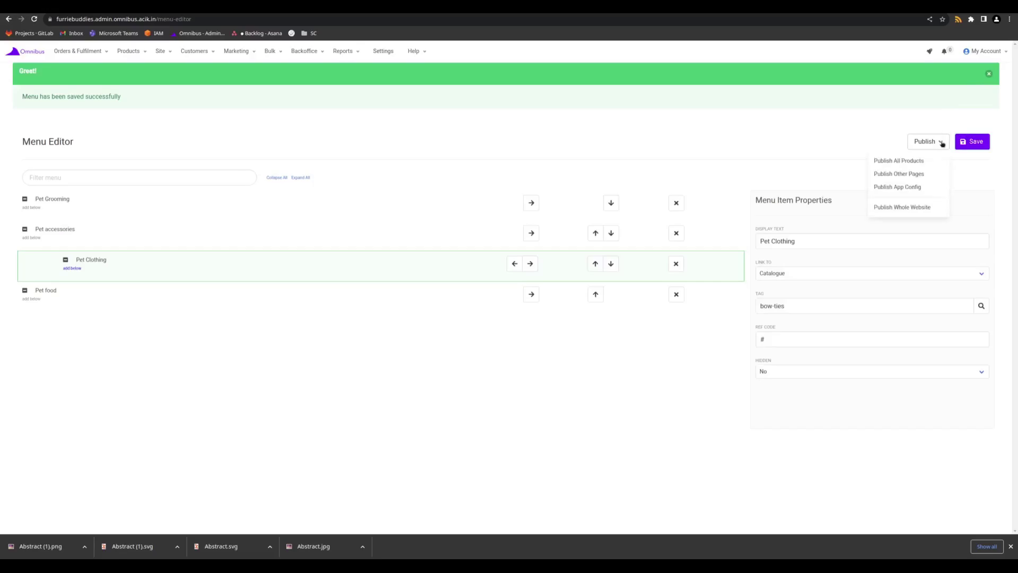
{"action": "left_click", "coordinate": [898, 207]}
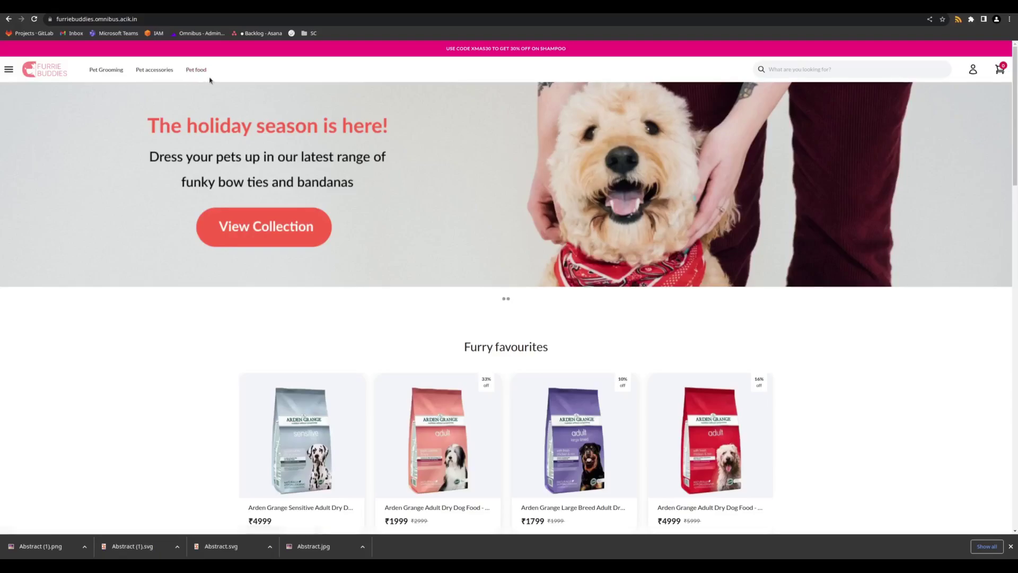
Step: Check the Pet accessories submenu in the live storefront's header and category side menu, and return to the Menu Editor
{"action": "mouse_move", "coordinate": [177, 71]}
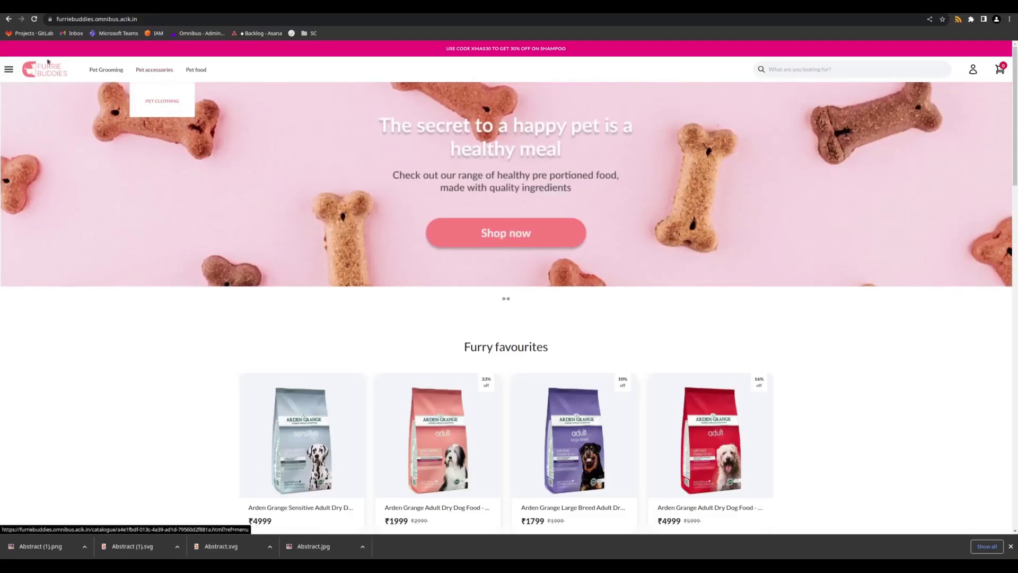
{"action": "left_click", "coordinate": [9, 71]}
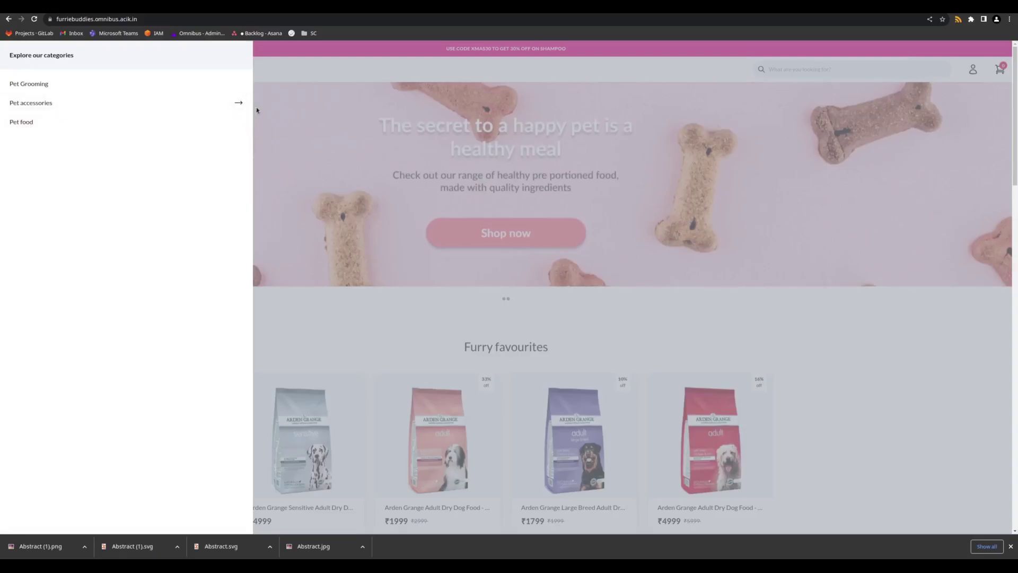
{"action": "left_click", "coordinate": [111, 104]}
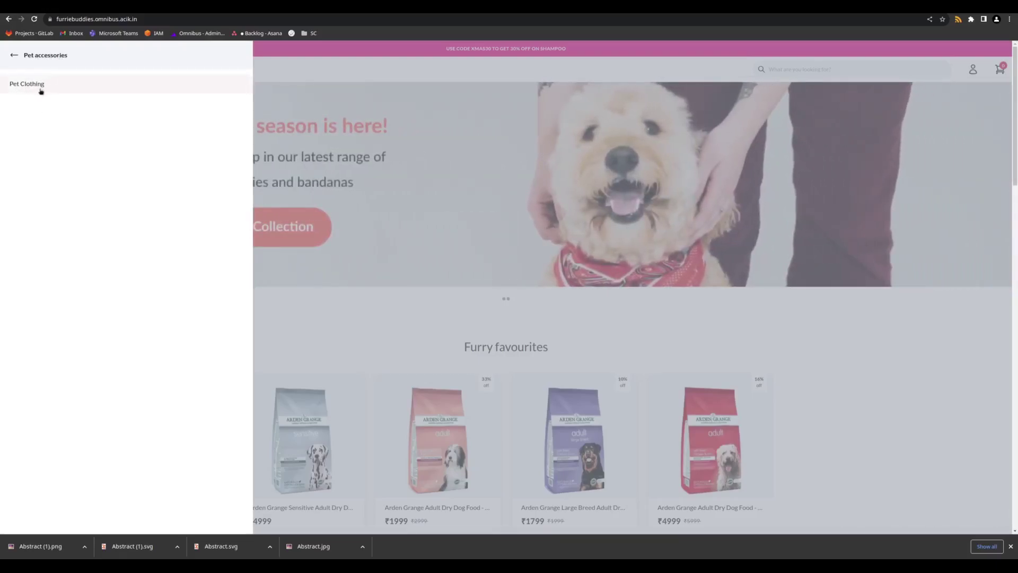
{"action": "left_click", "coordinate": [13, 56]}
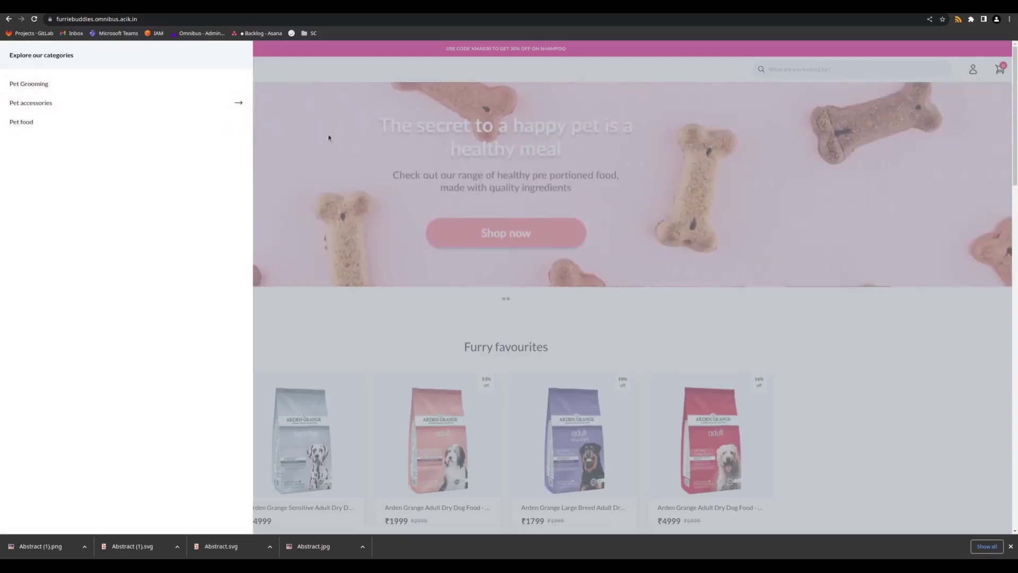
{"action": "left_click", "coordinate": [330, 136]}
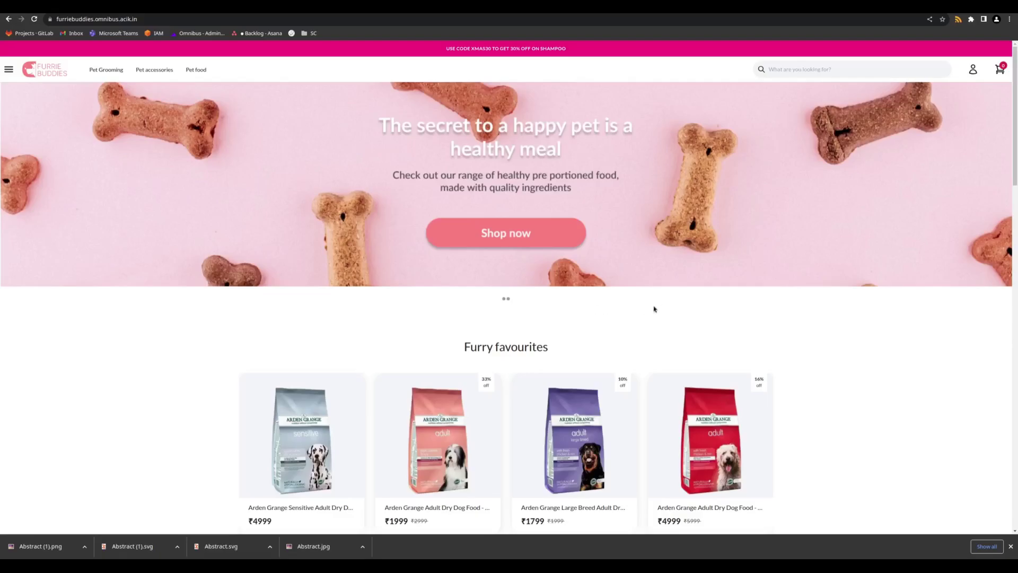
{"action": "key", "text": "ctrl+Tab"}
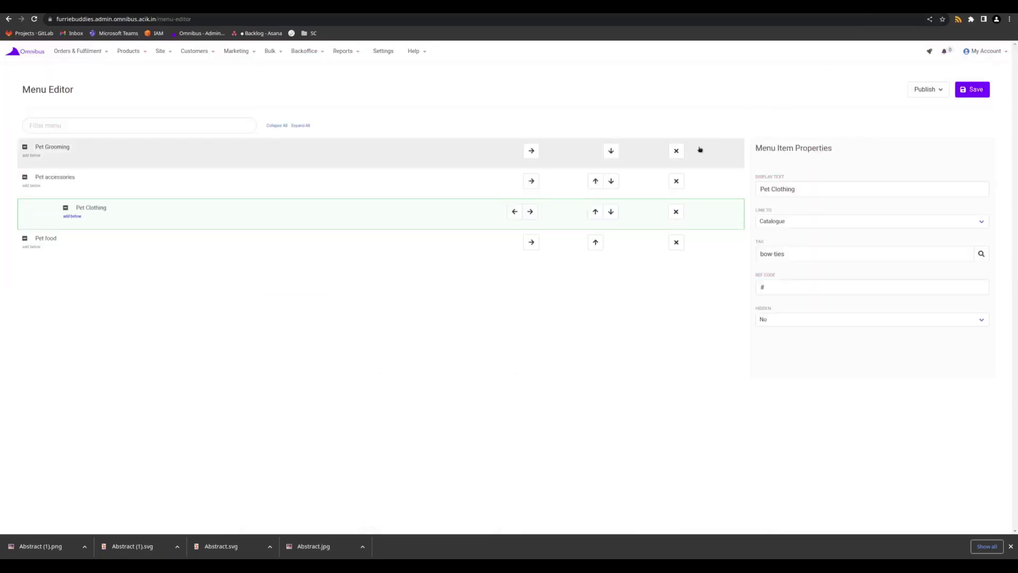